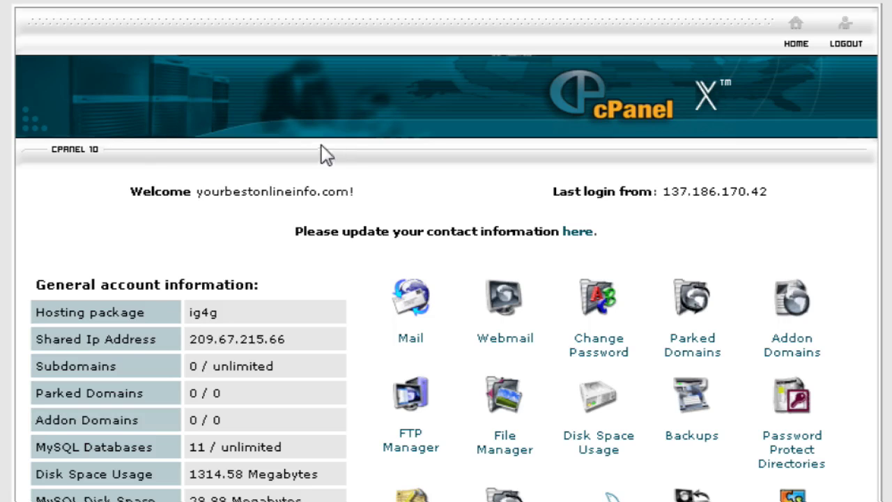
- Open the Fantastico script installer from the cPanel home page
scroll(341, 144, "down", 10)
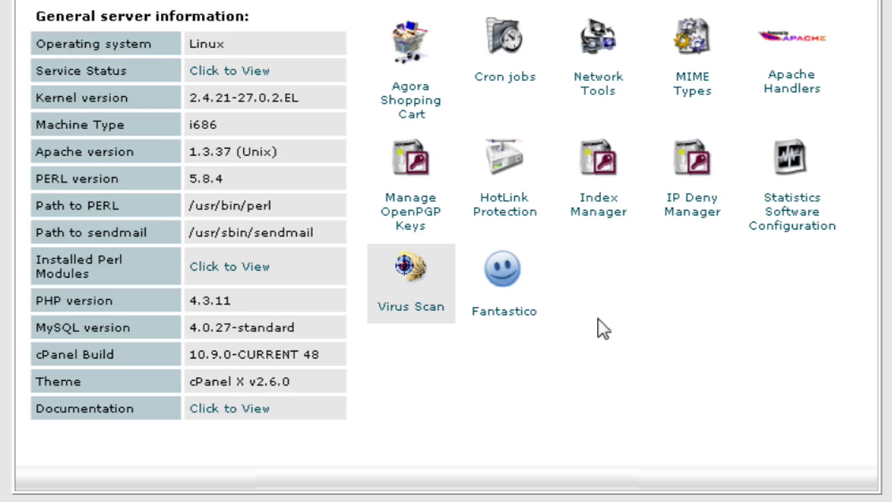
left_click(505, 276)
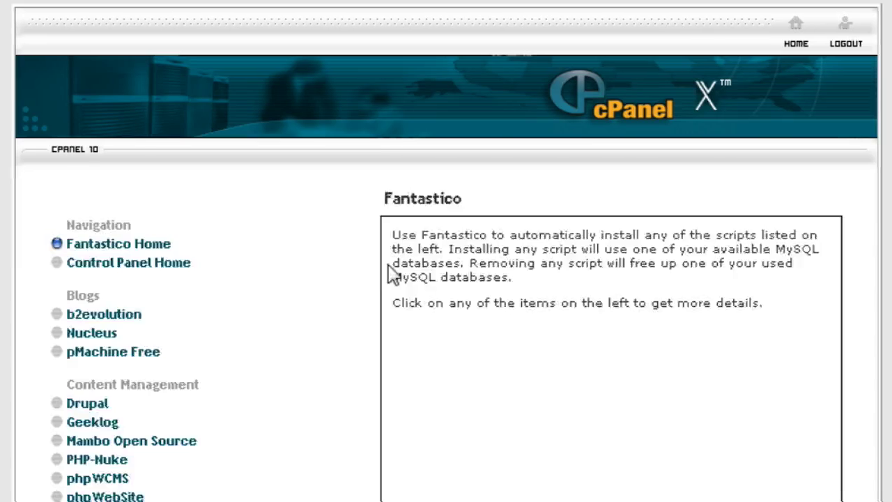
- Select osTicket 1.3.1 under Customer Relationship and start a new installation
scroll(342, 273, "down", 15)
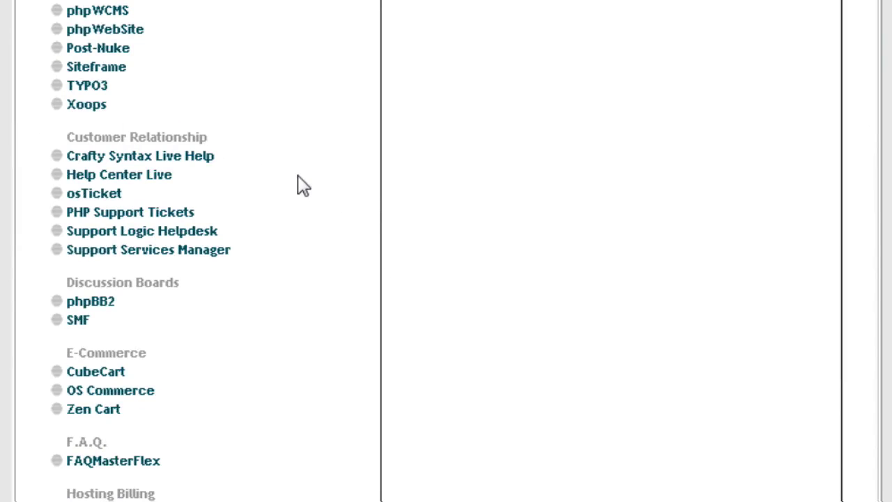
left_click(97, 197)
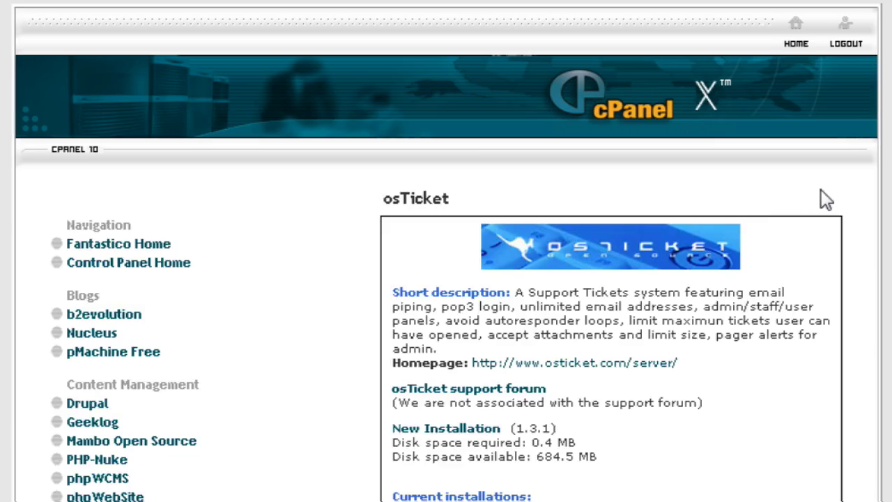
scroll(821, 189, "down", 3)
scroll(821, 189, "down", 2)
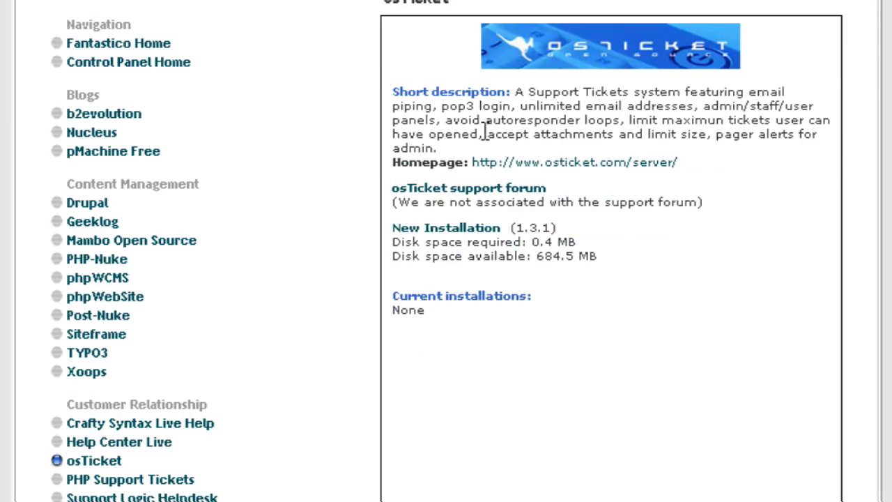
left_click(448, 230)
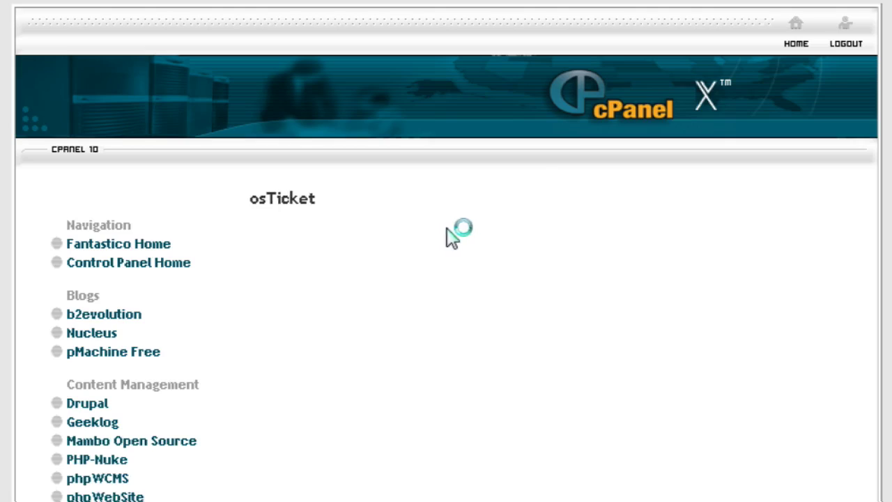
- Set the osTicket install directory to helpdesk
scroll(816, 230, "down", 10)
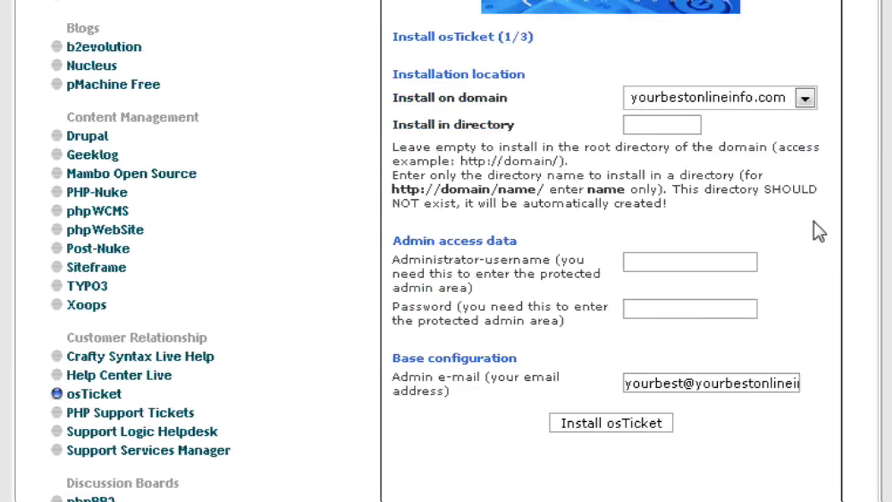
scroll(697, 183, "up", 2)
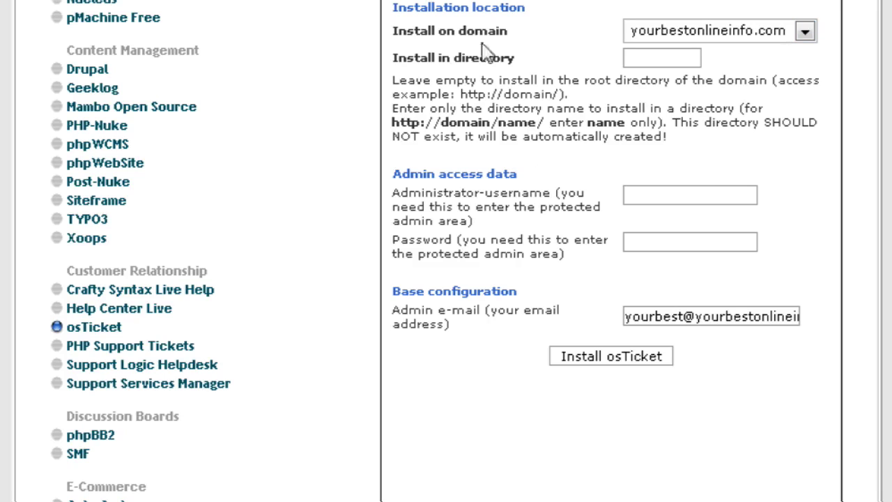
left_click(635, 58)
scroll(887, 248, "up", 2)
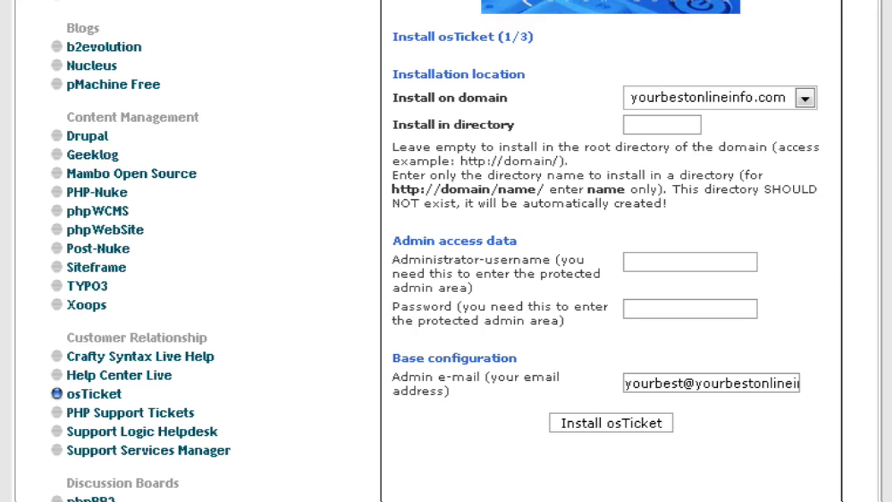
type("helpdesk")
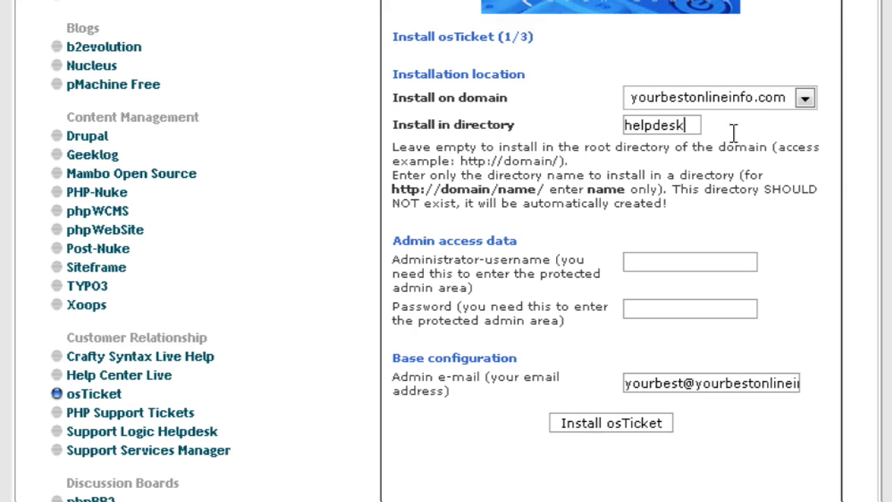
- Enter the administrator username admin and its password, then submit the install form
scroll(883, 169, "down", 4)
left_click(670, 133)
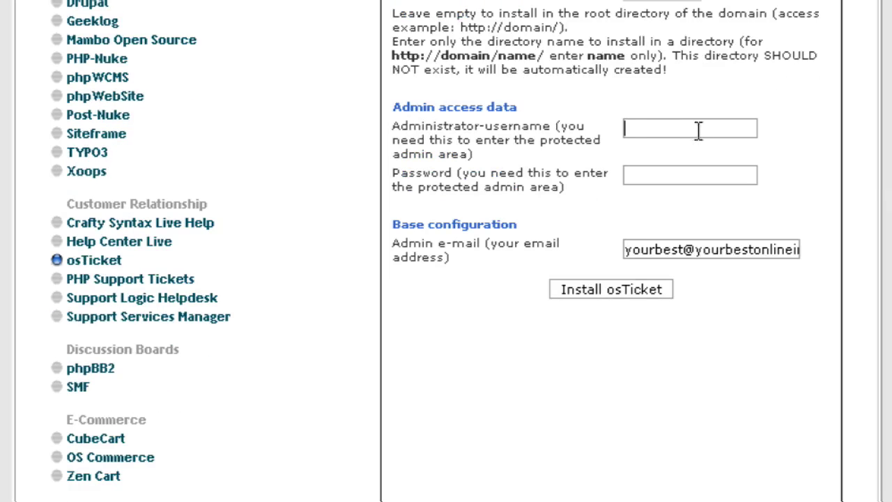
type("admin")
key("Tab")
type("pass")
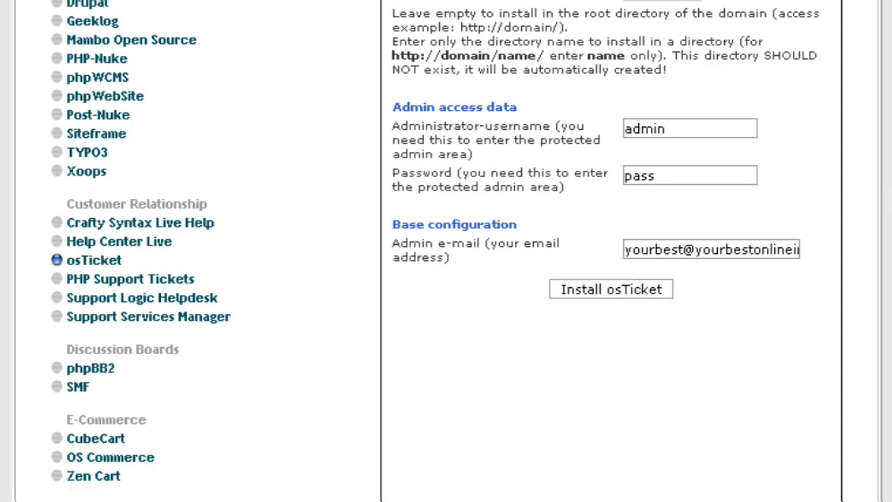
type("word")
scroll(769, 221, "down", 2)
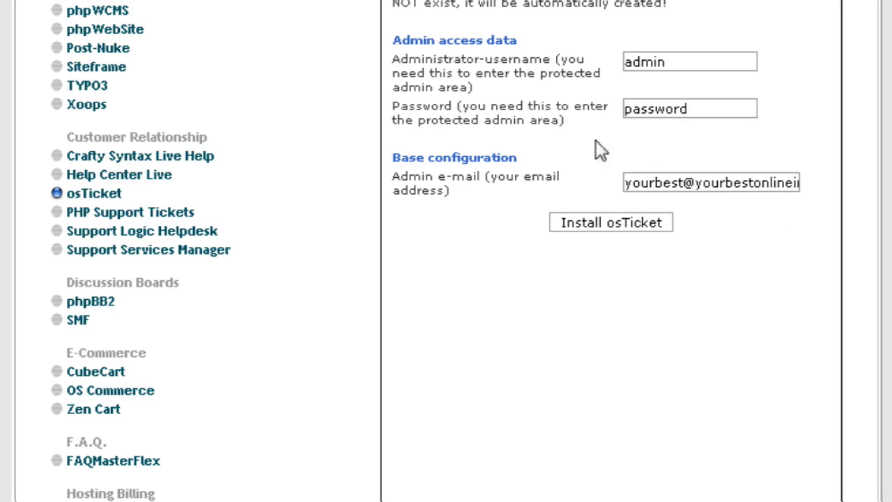
scroll(769, 230, "down", 2)
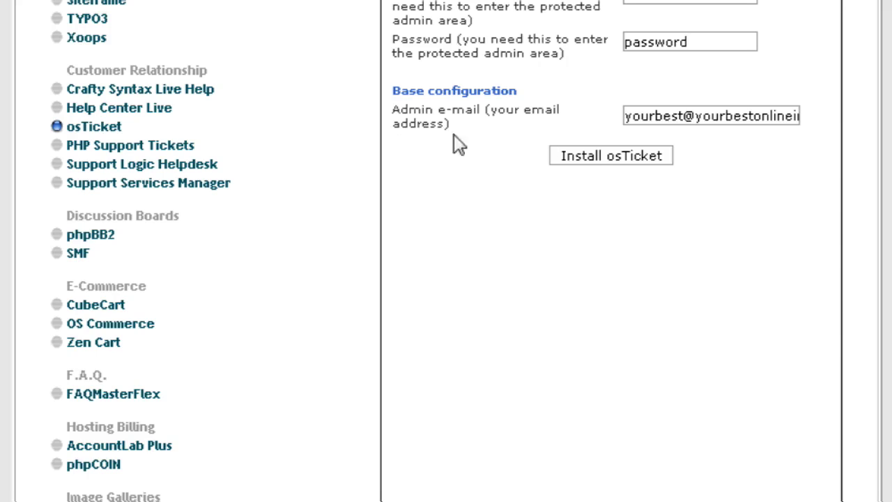
left_click(633, 162)
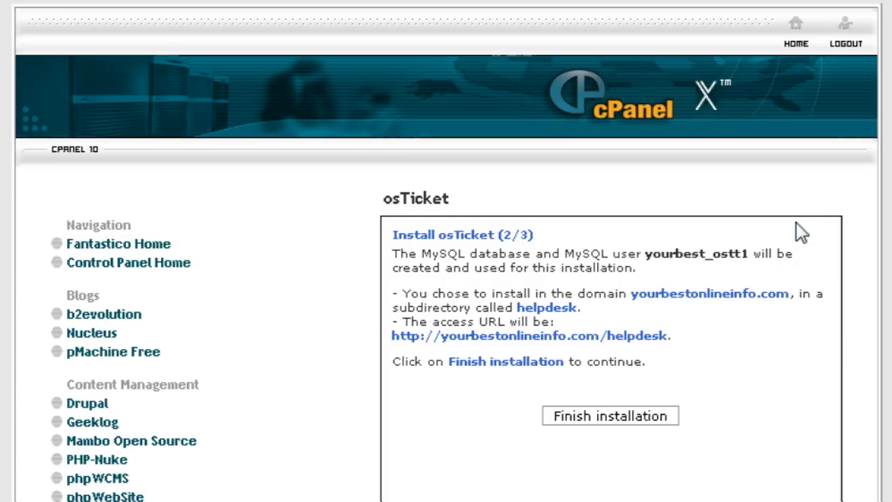
- Finish the osTicket installation and review the helpdesk admin URL on the final page
scroll(802, 233, "down", 3)
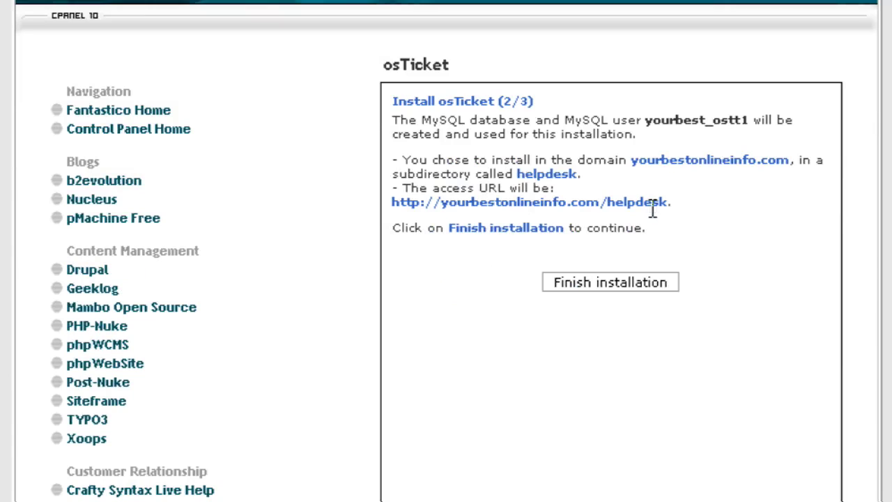
left_click(613, 284)
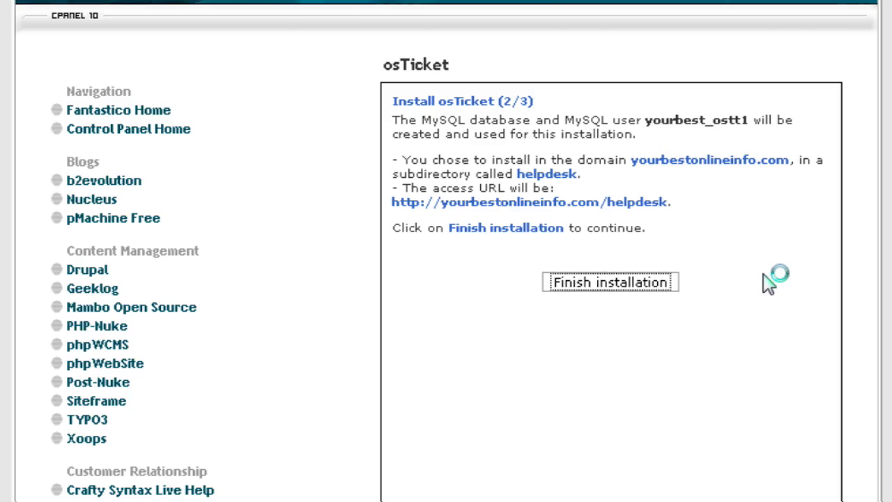
scroll(763, 274, "down", 2)
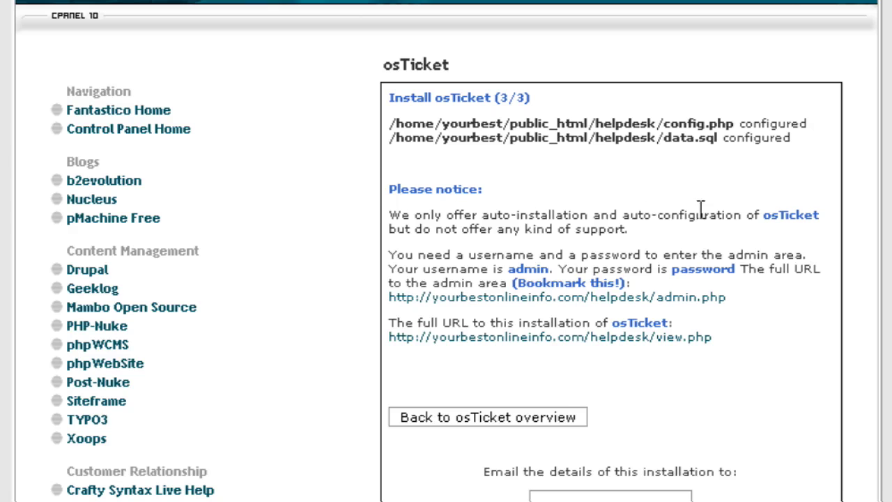
scroll(721, 203, "down", 1)
scroll(781, 221, "down", 1)
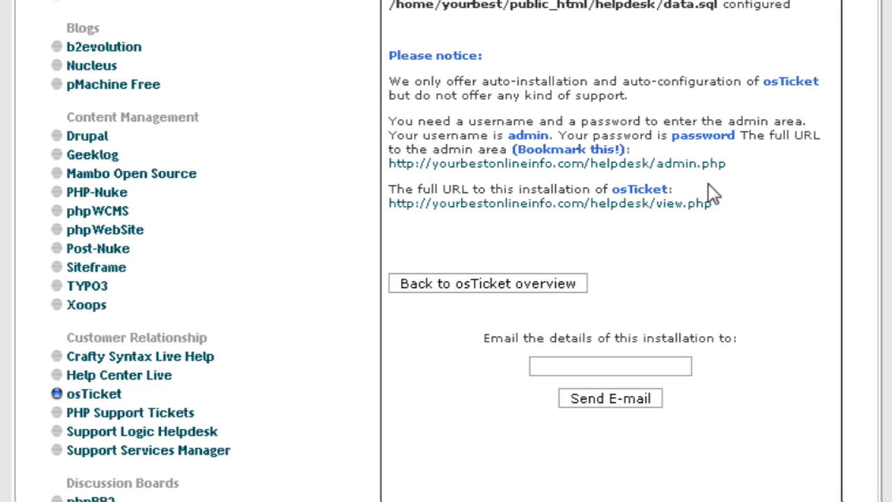
scroll(694, 172, "down", 2)
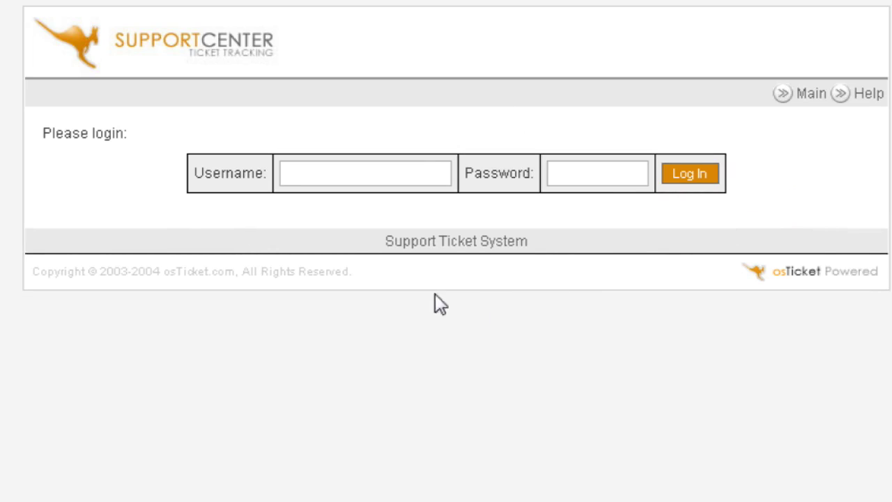
- Log in to the osTicket staff panel as admin with the administrator password
left_click(324, 174)
type("admin")
key("Tab")
type("password")
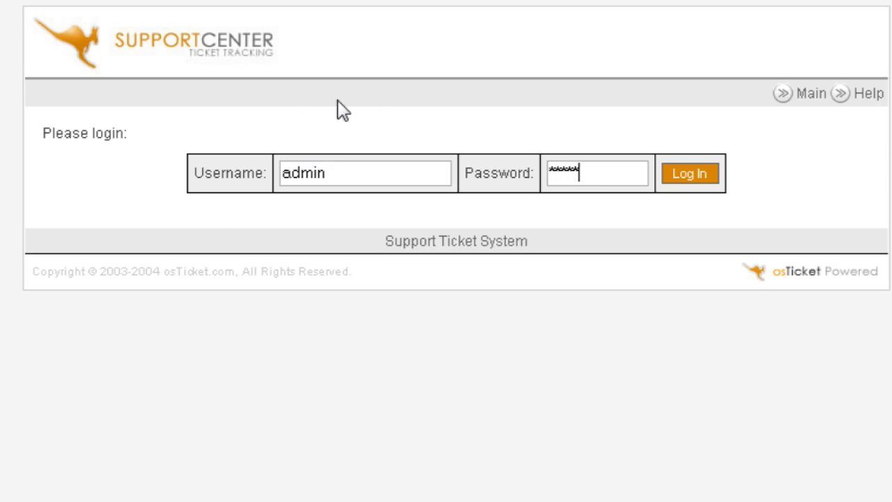
key("Return")
key("Return")
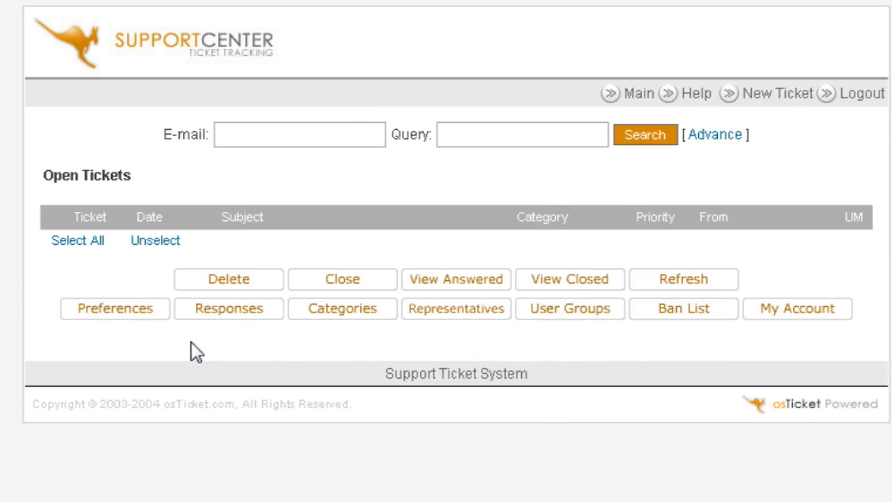
- Start a new ticket category named General Question
left_click(345, 314)
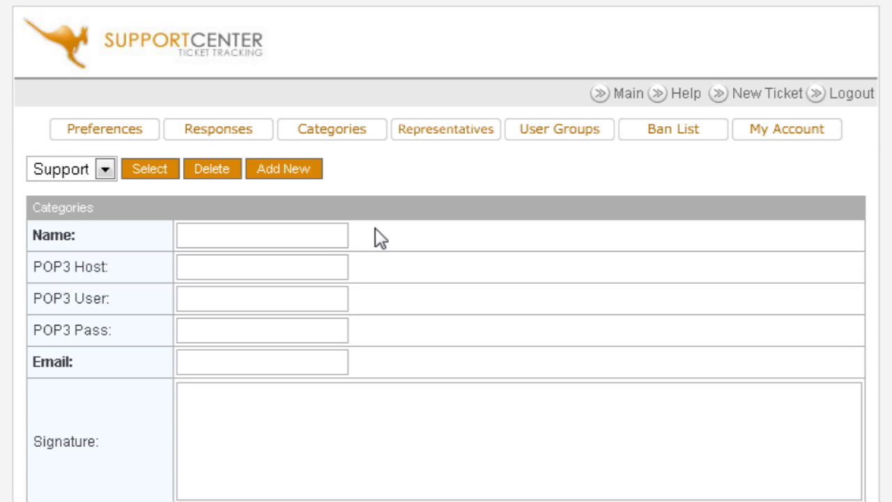
scroll(343, 234, "down", 2)
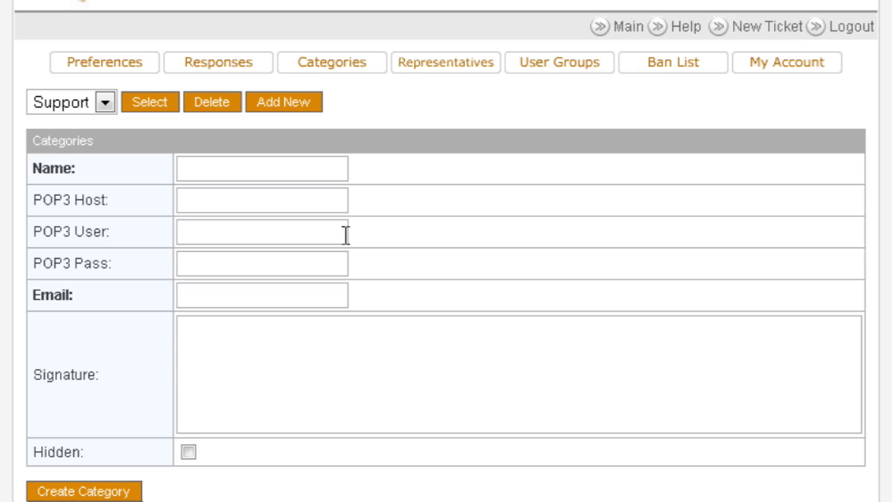
left_click(98, 103)
left_click(98, 103)
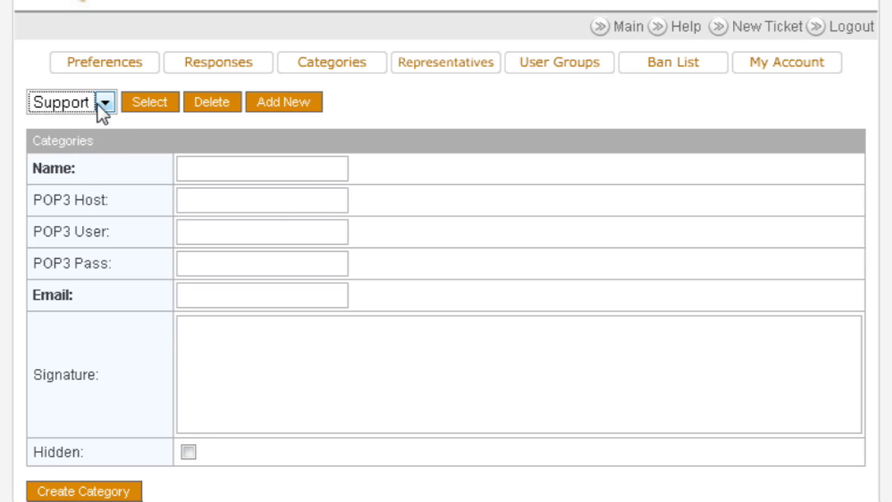
left_click(16, 109)
left_click(212, 176)
scroll(409, 187, "down", 2)
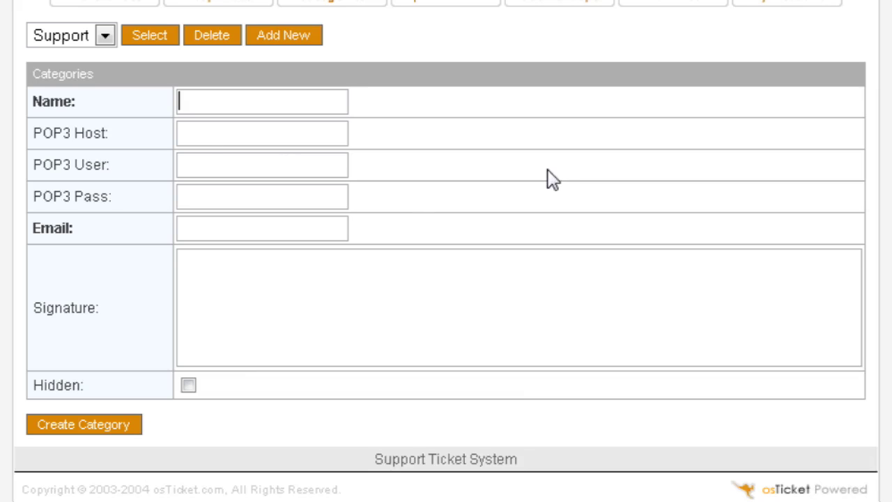
type("Genera")
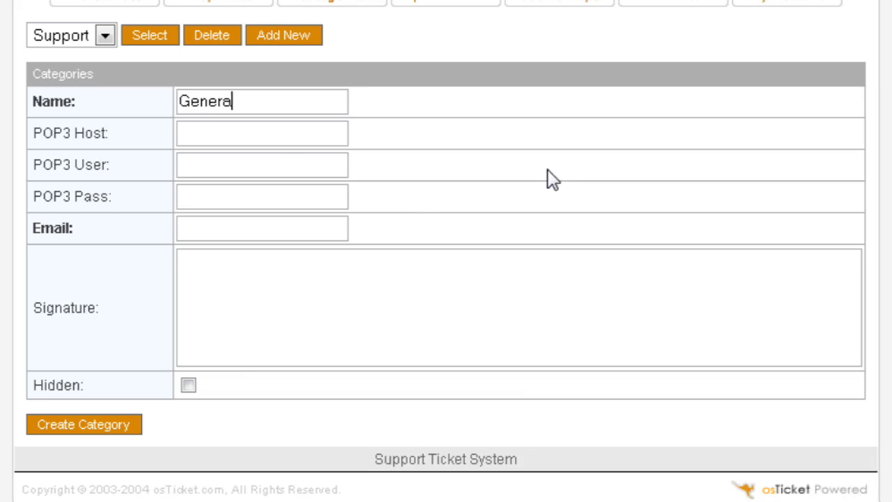
type("l Question")
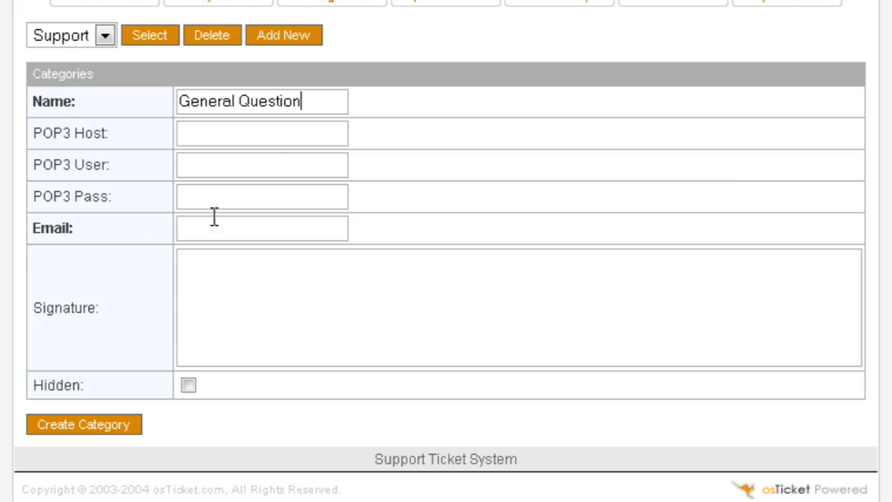
- Give General Question its ticket e-mail address and create the category
scroll(421, 241, "down", 1)
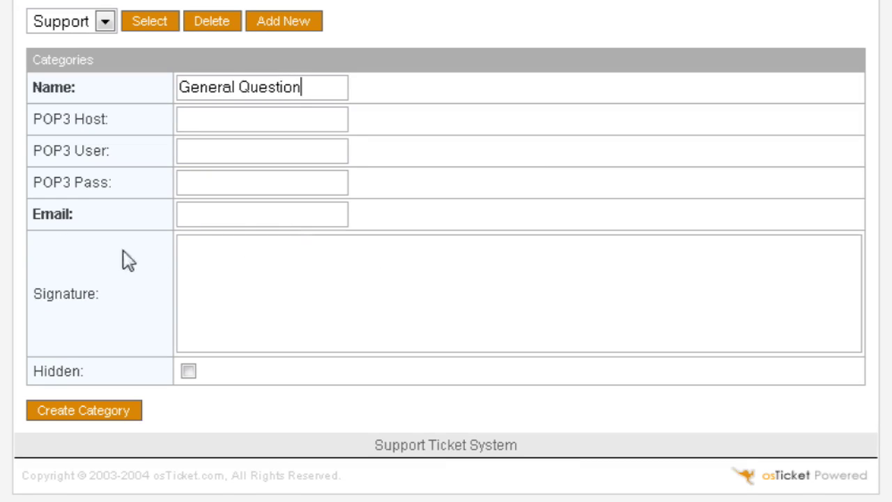
left_click(233, 213)
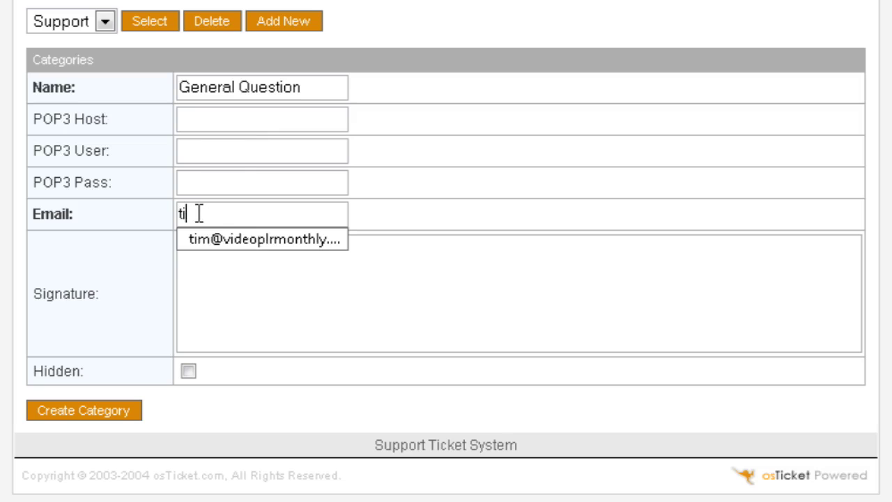
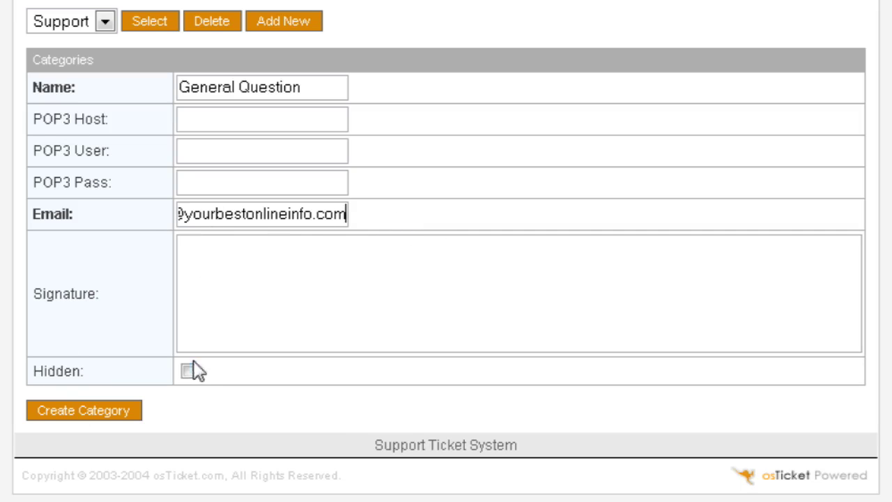
left_click(86, 413)
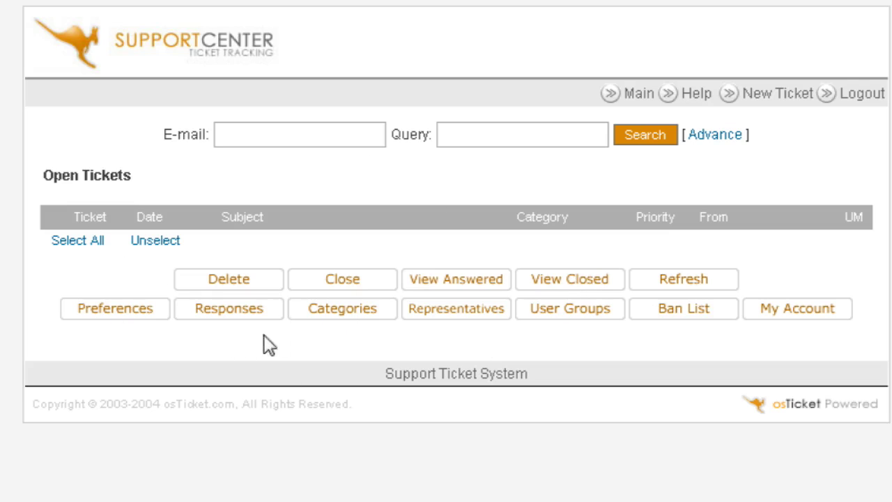
- Load the General Question category's details from the category list
left_click(336, 315)
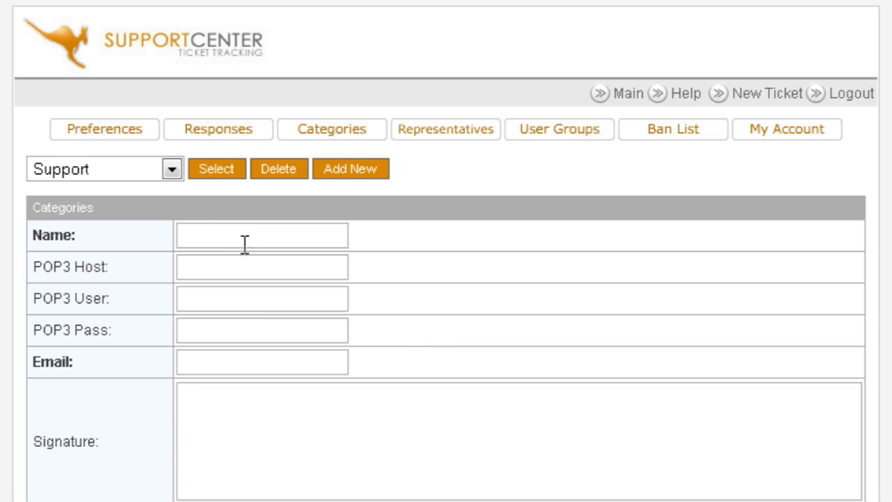
left_click(172, 170)
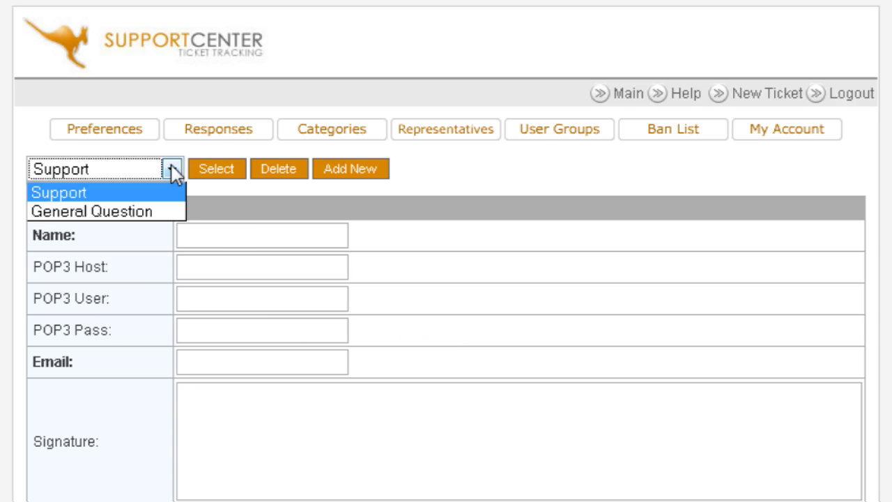
left_click(152, 209)
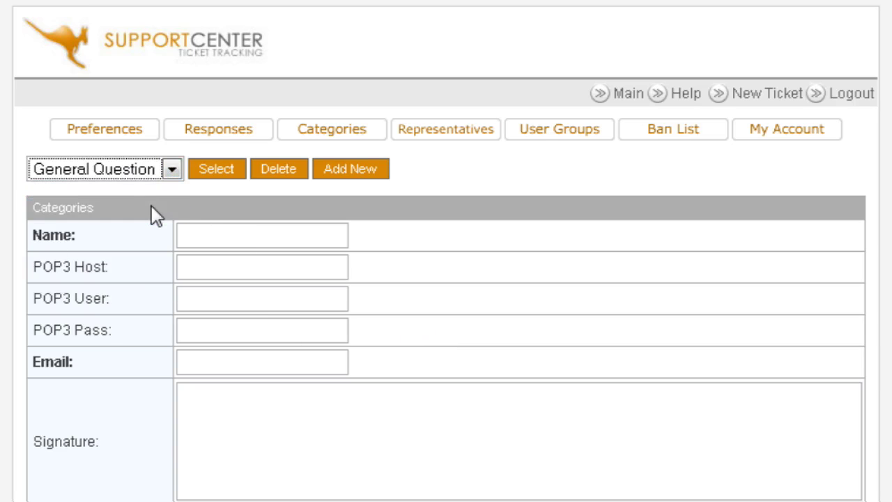
left_click(213, 167)
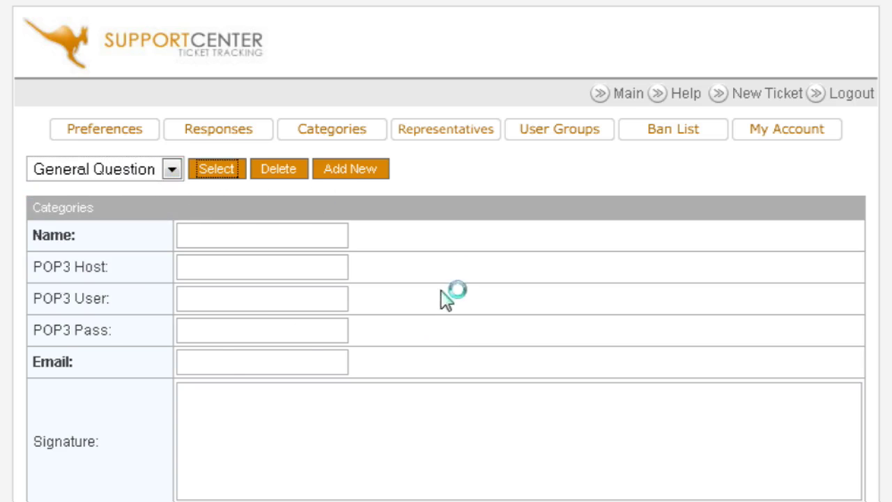
scroll(511, 301, "down", 2)
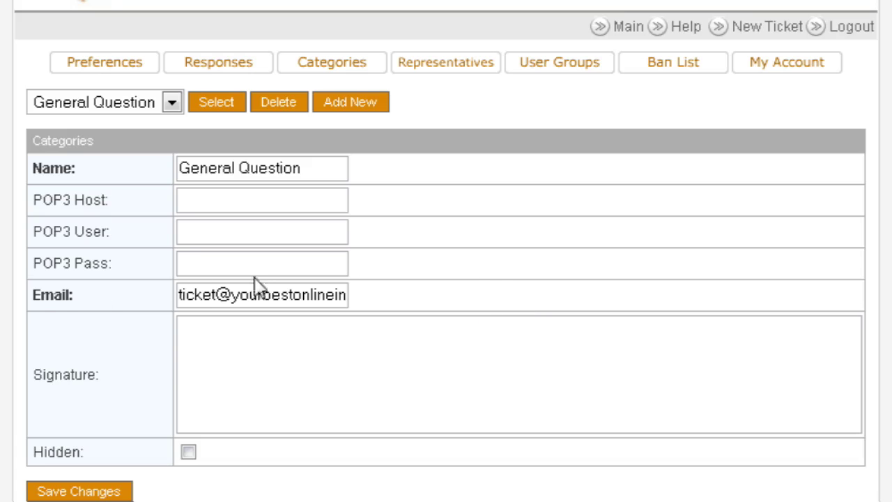
scroll(495, 286, "up", 2)
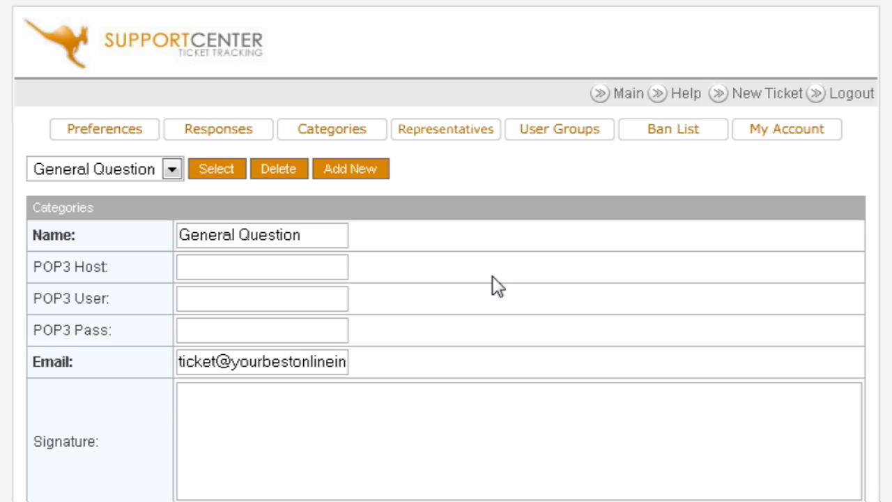
- Load the Support category and review its e-mail address and Support signature
left_click(172, 169)
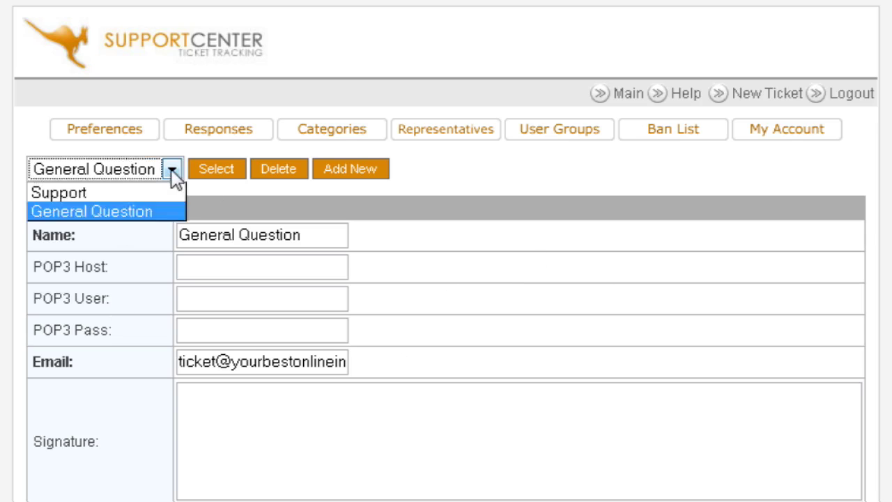
left_click(156, 194)
left_click(211, 172)
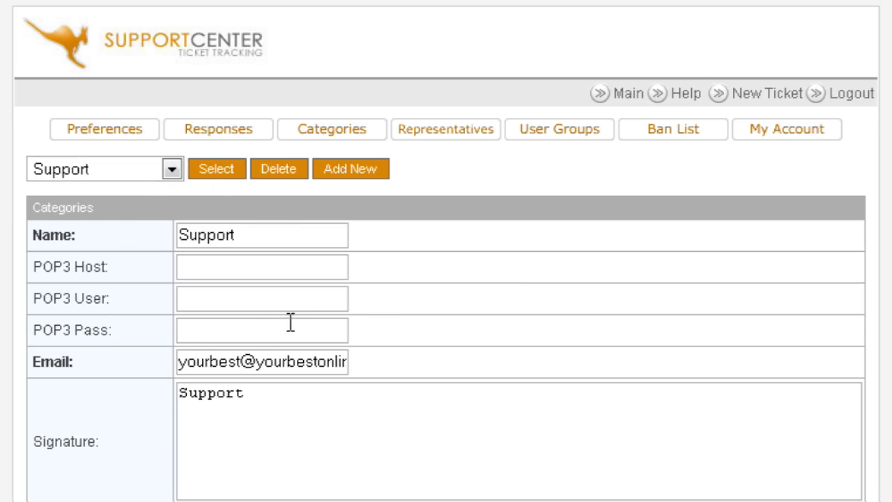
scroll(479, 300, "down", 4)
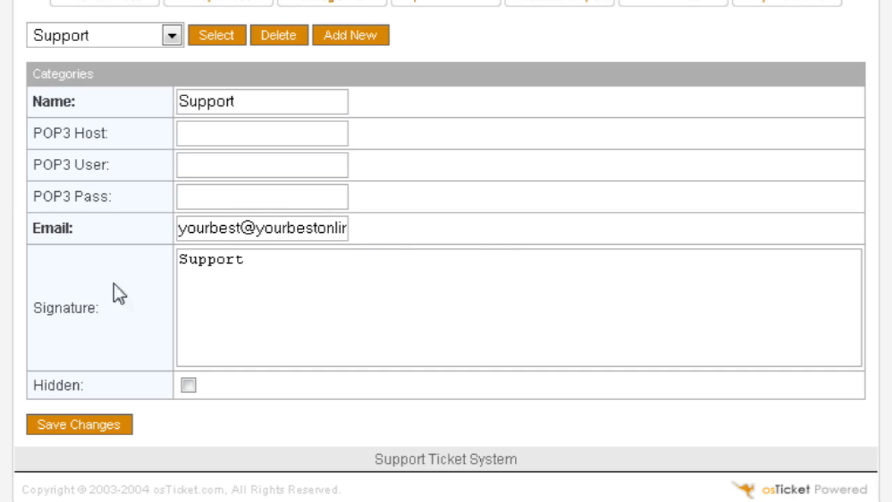
left_click(258, 260)
double_click(258, 260)
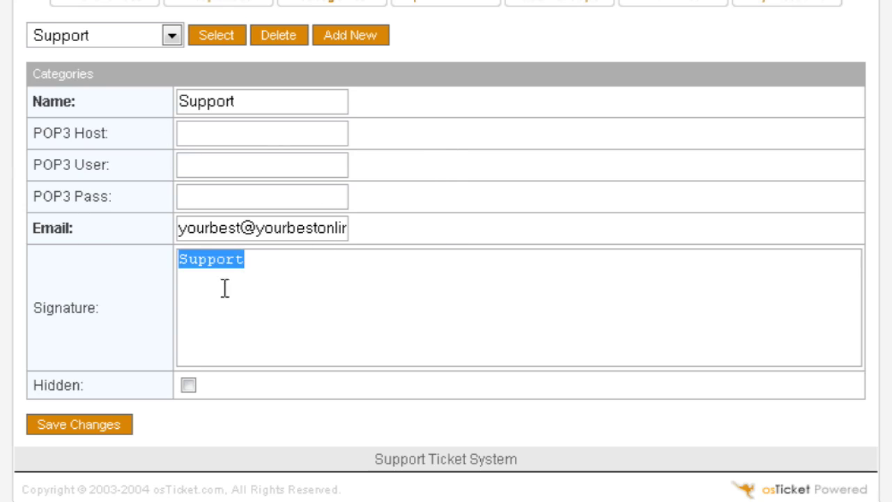
scroll(426, 259, "up", 3)
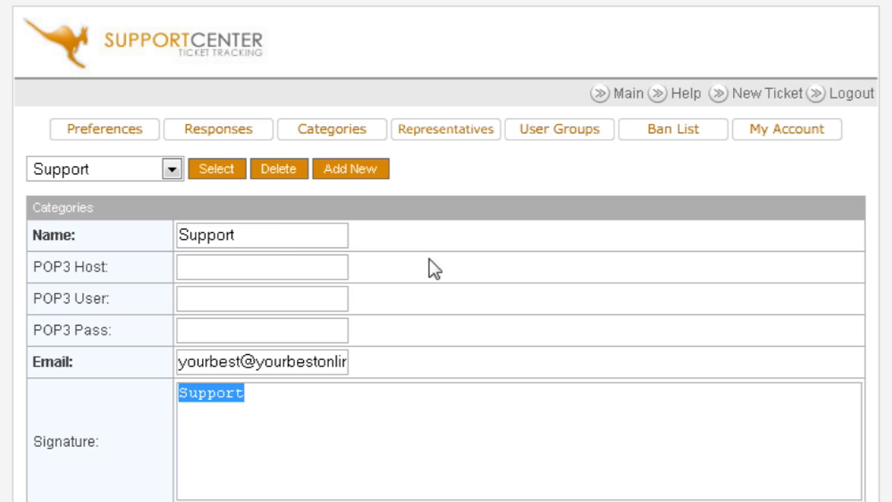
left_click(174, 171)
left_click(173, 171)
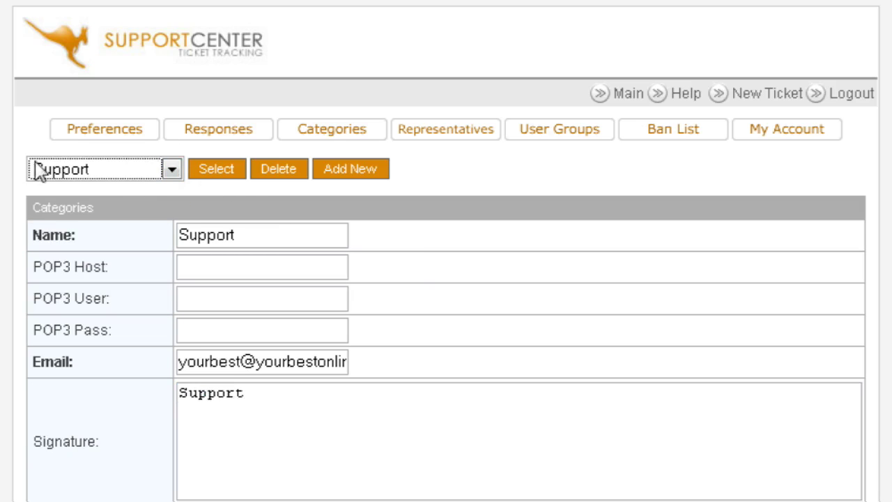
scroll(72, 255, "down", 3)
scroll(156, 245, "up", 3)
left_click(350, 172)
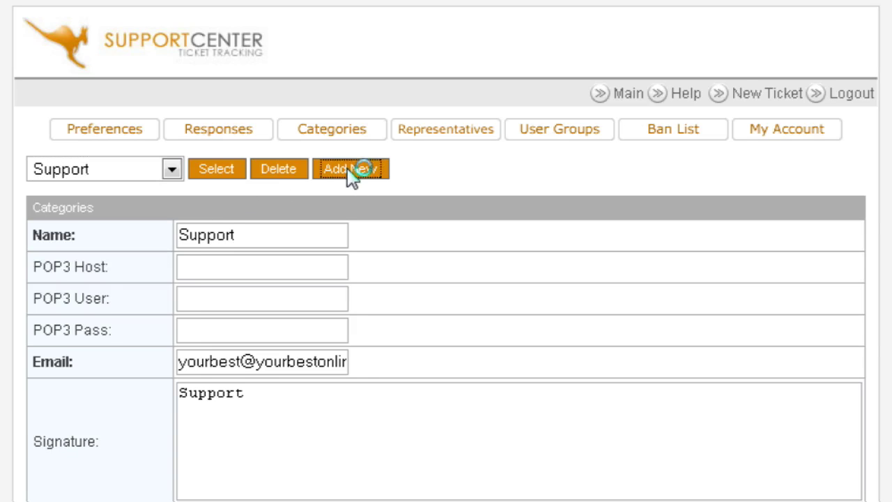
- Create a JV Request category using the previously entered ticket e-mail address
scroll(307, 178, "down", 1)
left_click(203, 167)
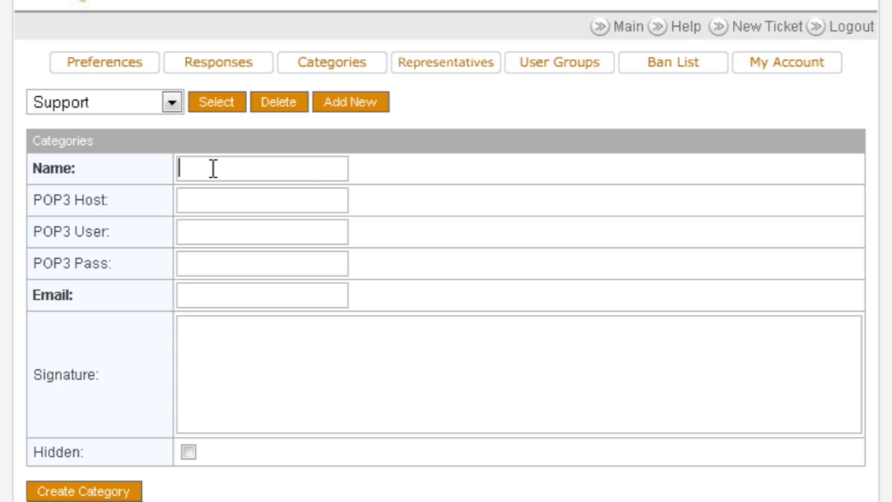
type("JV Request")
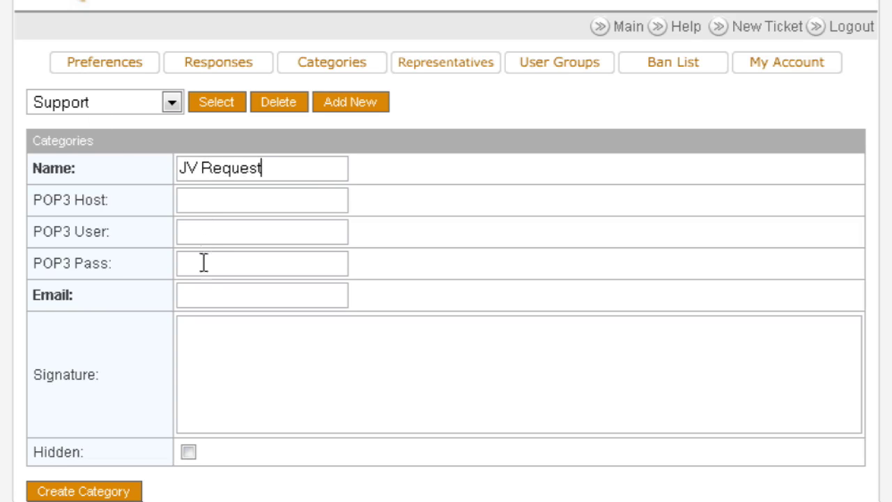
left_click(213, 291)
double_click(199, 295)
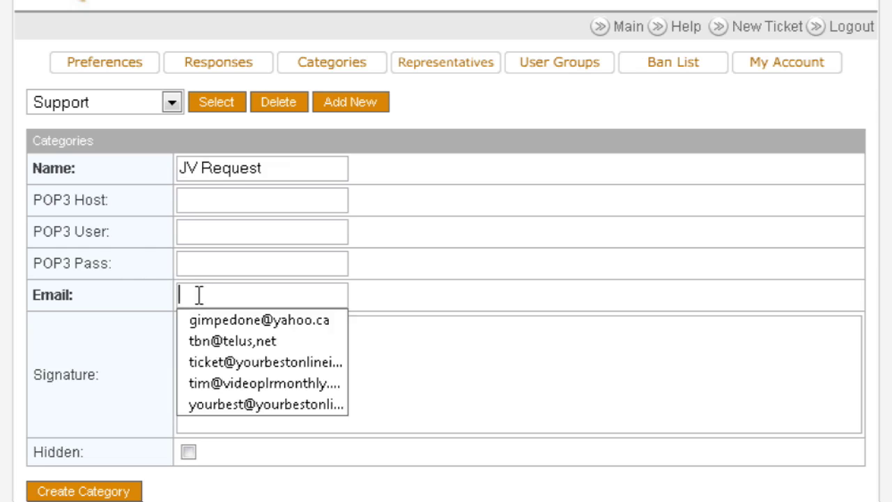
left_click(246, 360)
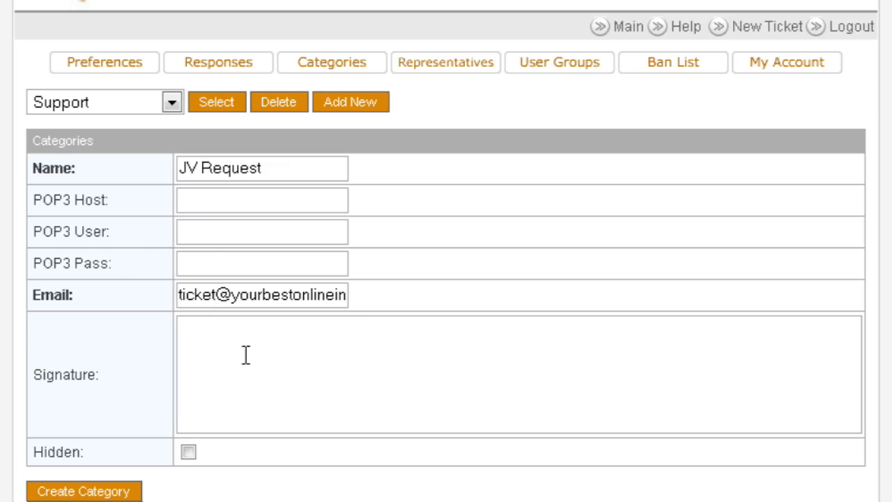
scroll(390, 307, "down", 2)
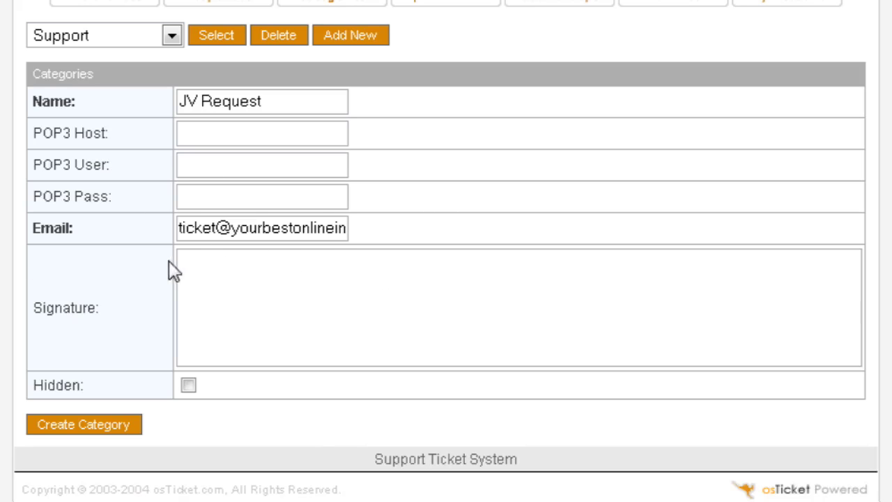
left_click(247, 264)
left_click(90, 427)
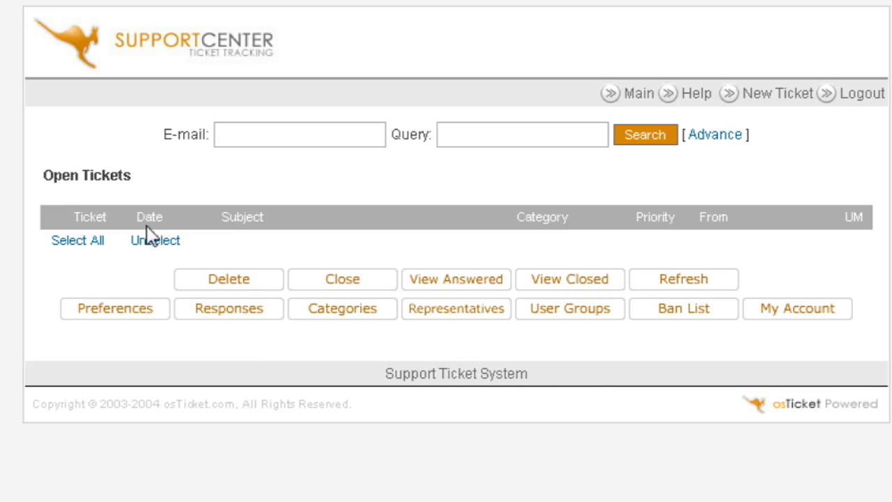
left_click(341, 311)
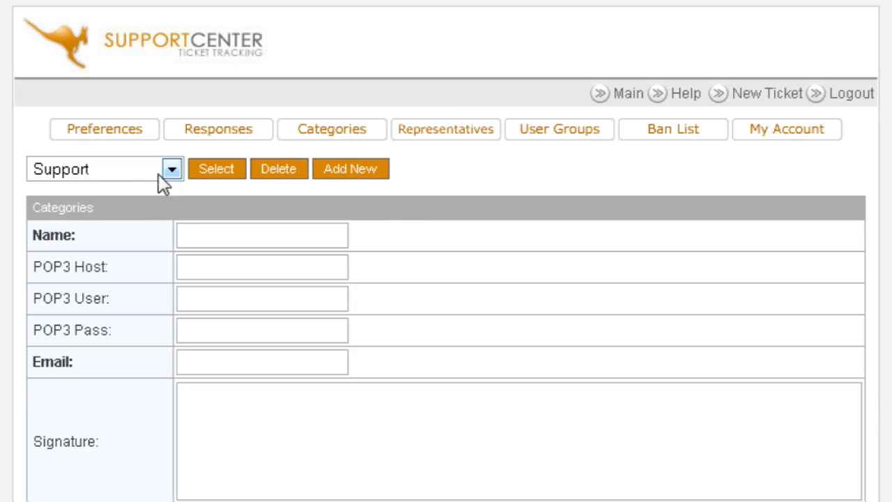
left_click(171, 170)
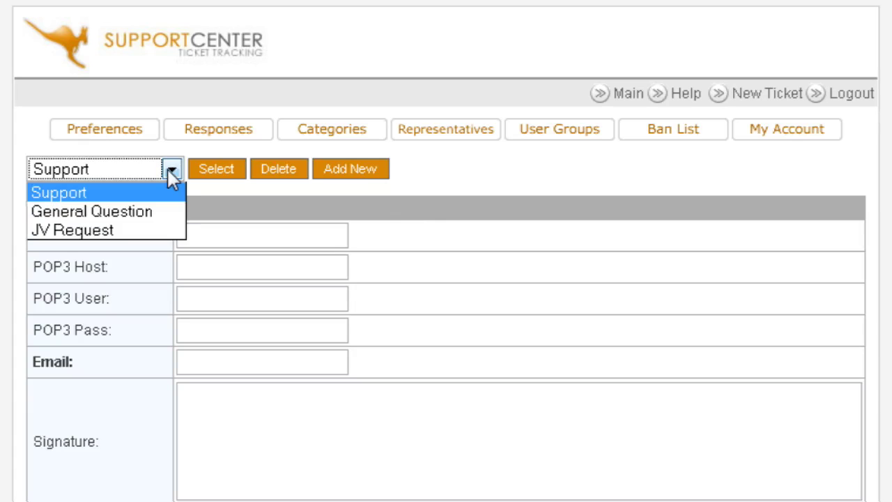
left_click(168, 169)
left_click(168, 167)
left_click(169, 171)
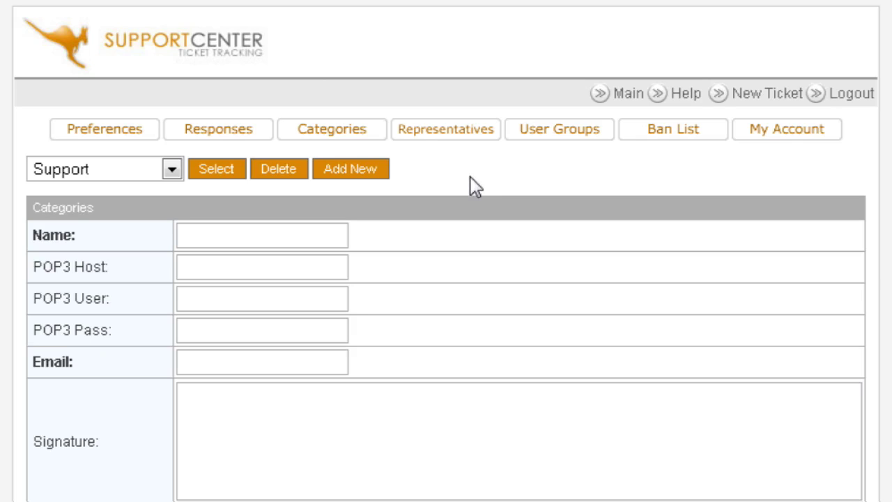
- Save the help desk preferences with Eastern Time and 20 tickets per page
left_click(105, 132)
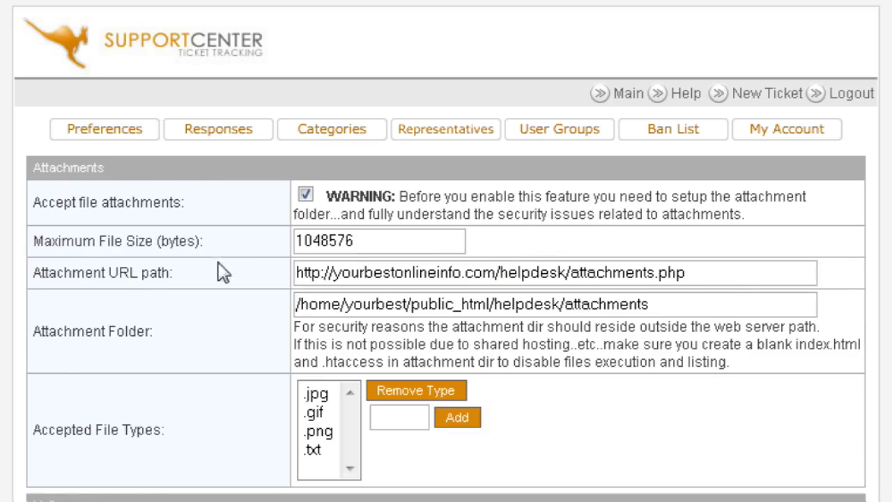
scroll(586, 218, "down", 2)
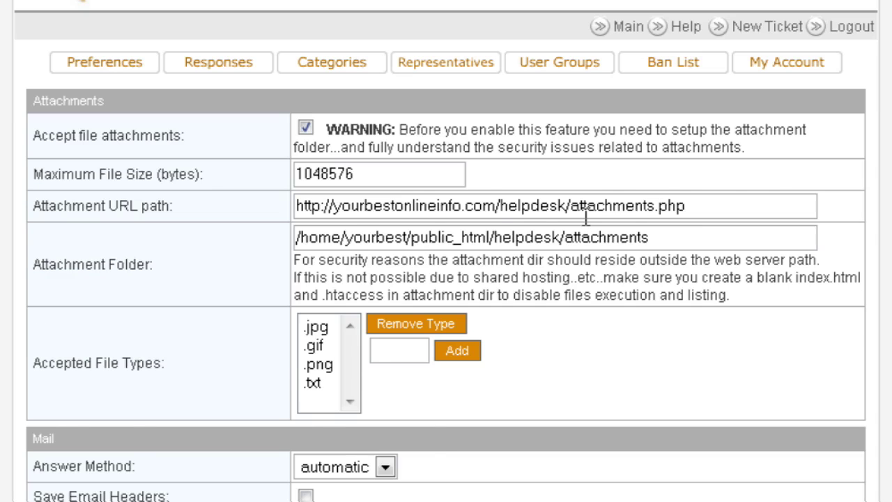
scroll(586, 217, "up", 2)
scroll(488, 259, "down", 2)
scroll(490, 259, "down", 2)
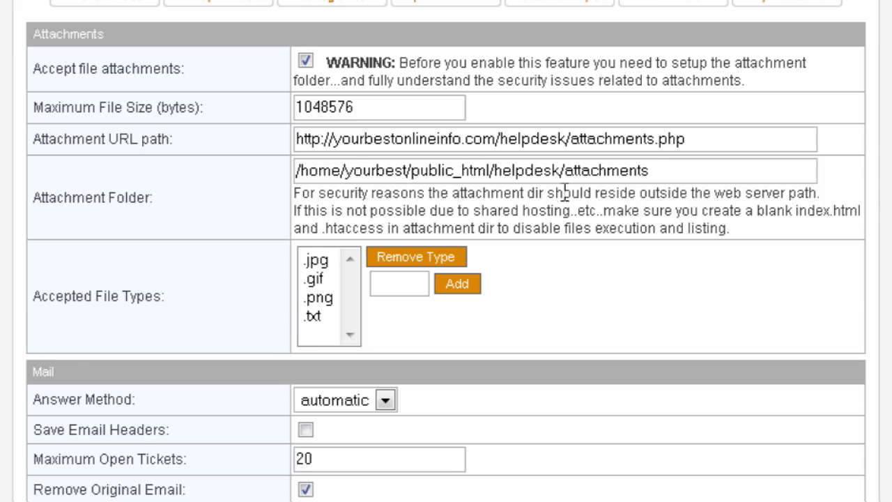
scroll(565, 195, "down", 6)
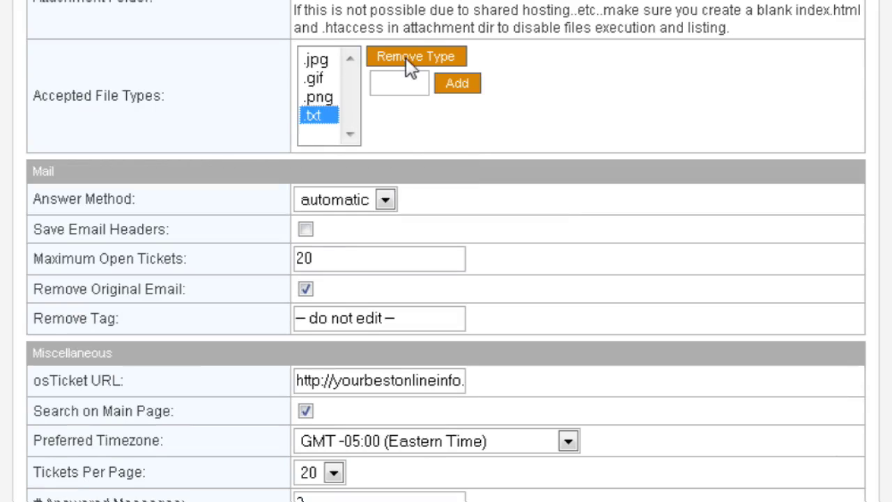
left_click(400, 82)
scroll(612, 207, "down", 2)
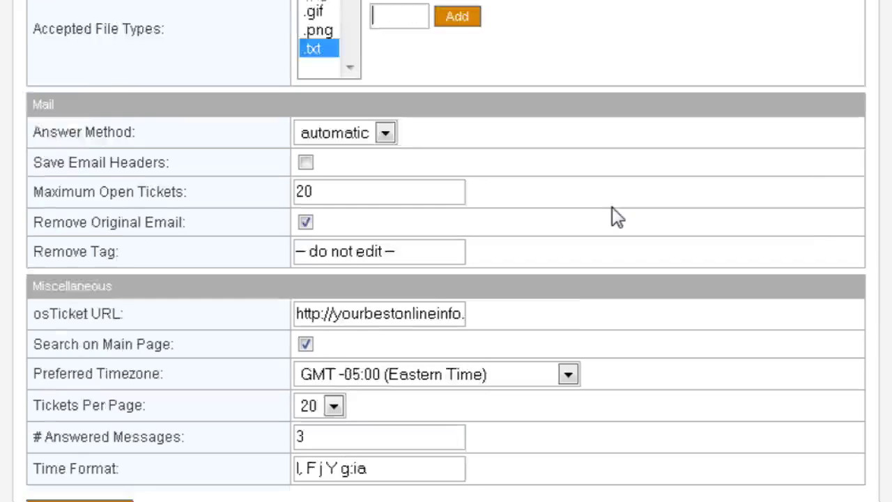
scroll(612, 207, "down", 3)
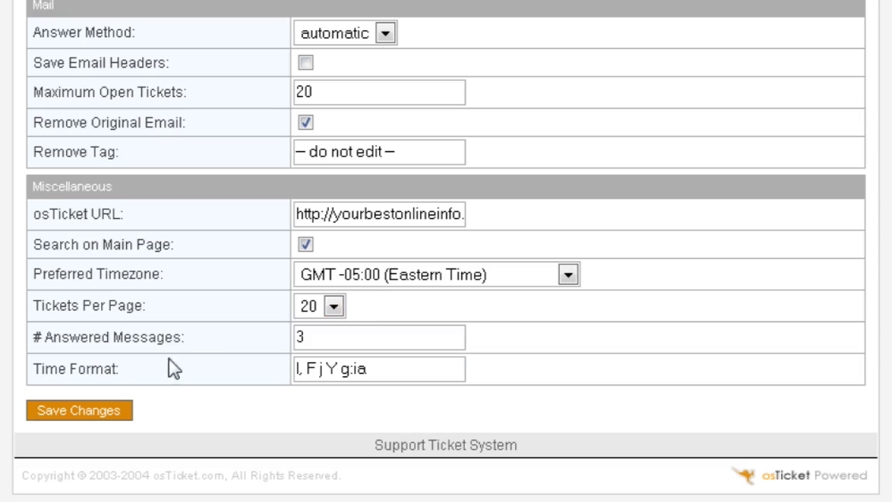
left_click(87, 411)
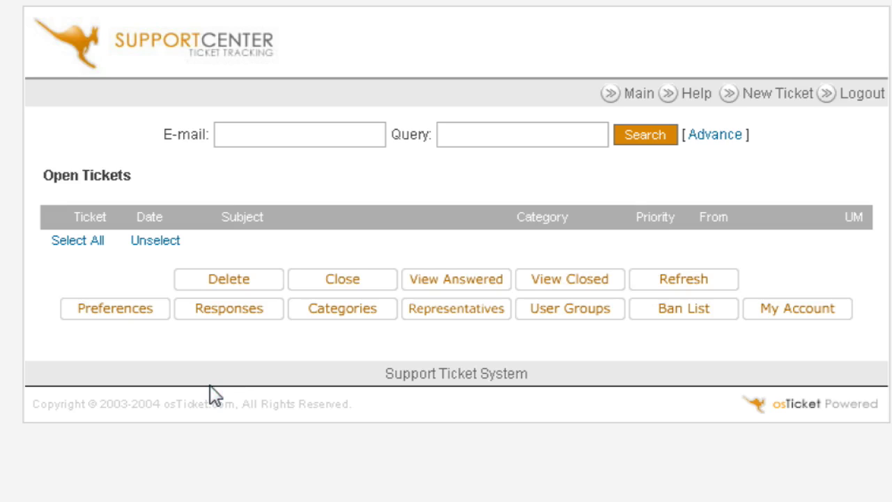
left_click(799, 314)
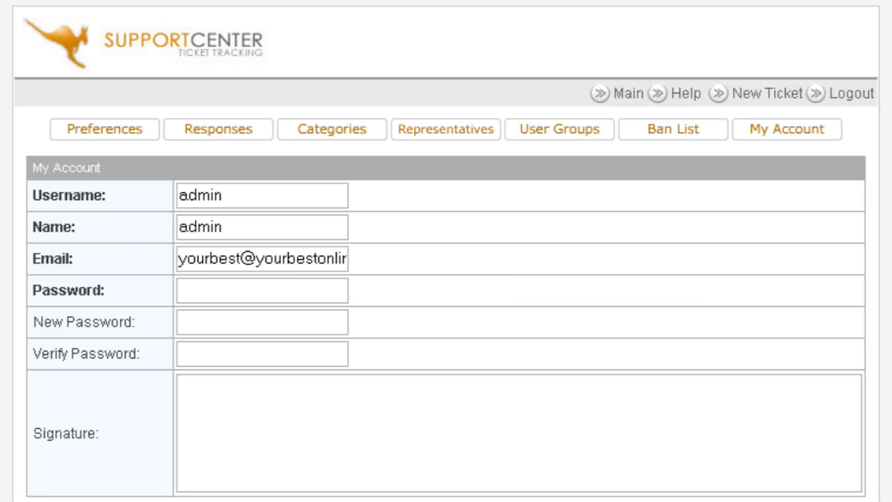
key("alt+Left")
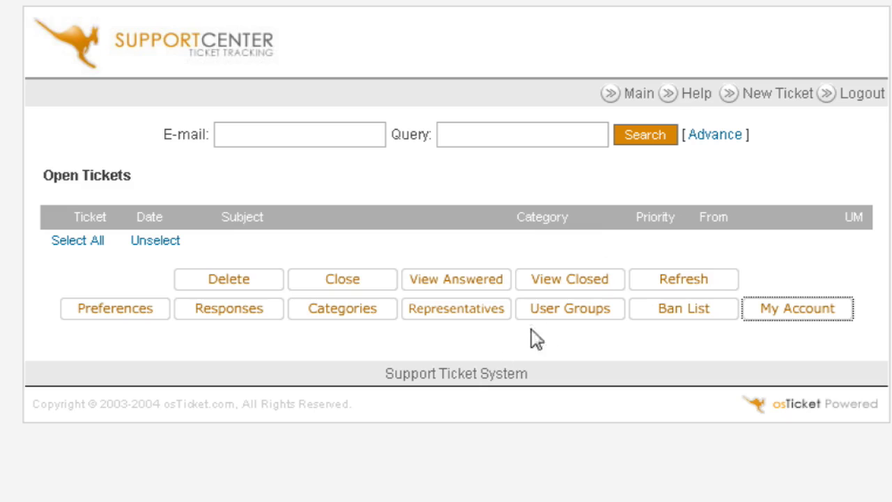
left_click(689, 320)
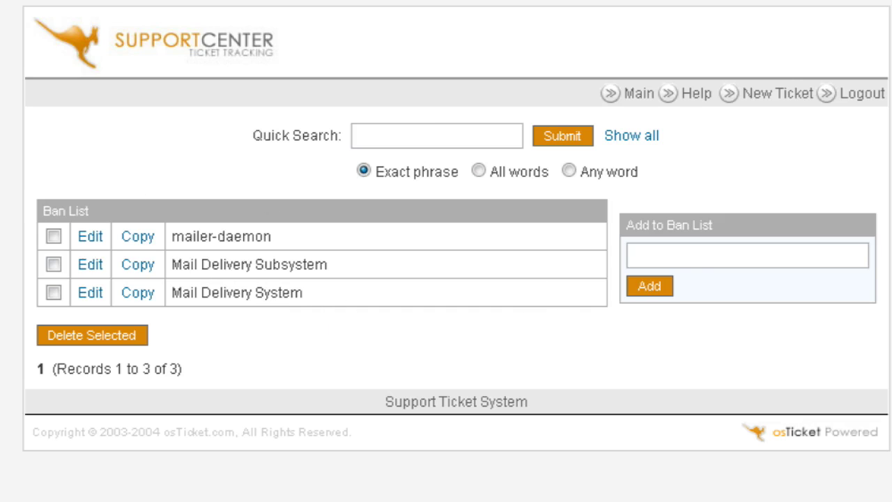
key("alt+Left")
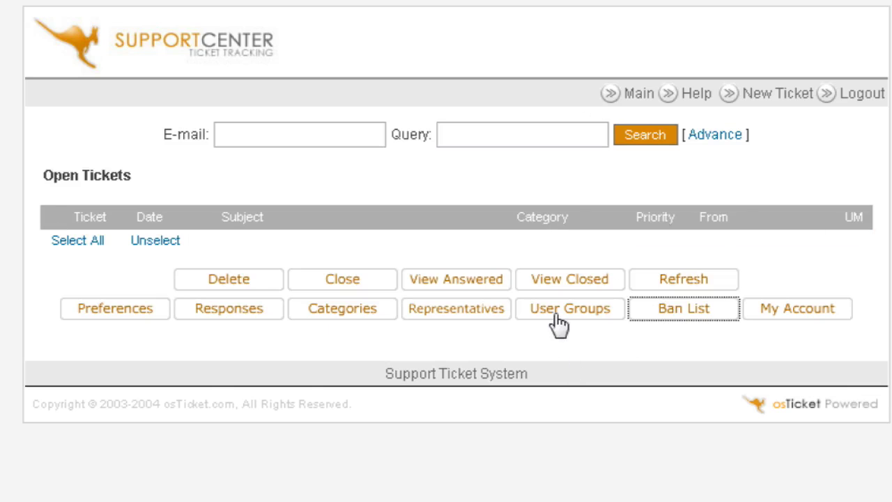
- Check that the Administrator user group has every permission and category enabled
left_click(561, 318)
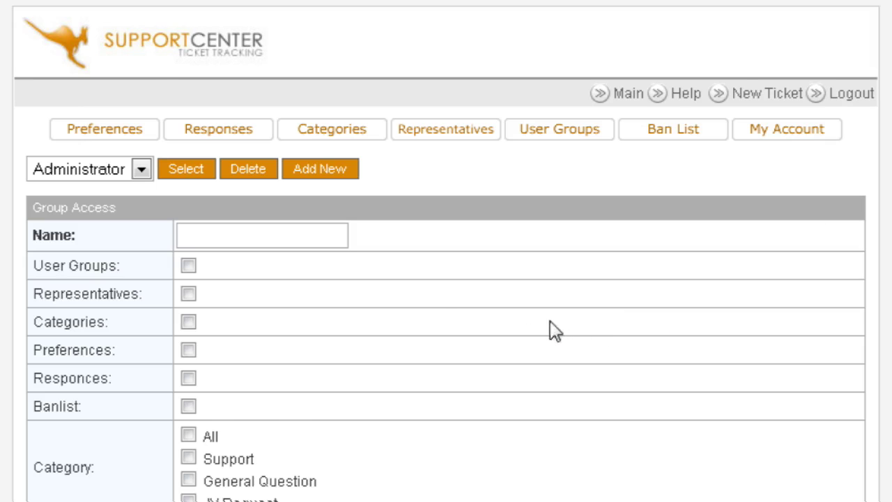
scroll(437, 318, "down", 3)
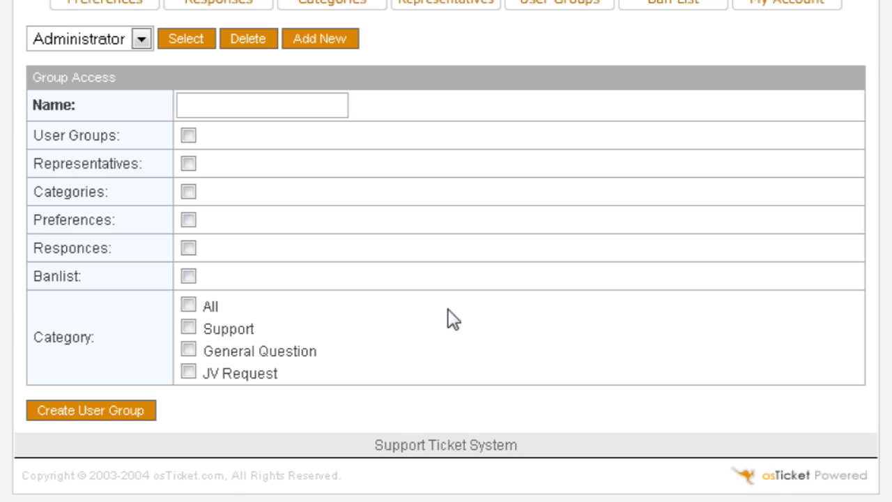
scroll(453, 323, "up", 3)
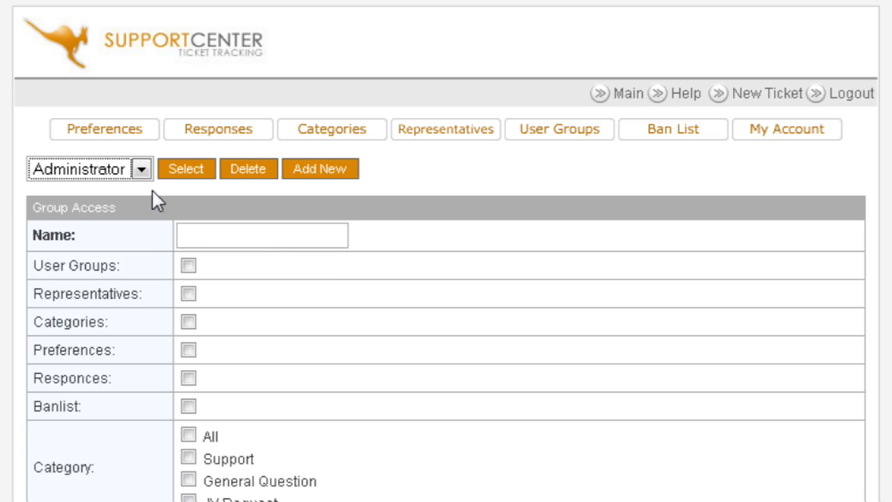
left_click(201, 175)
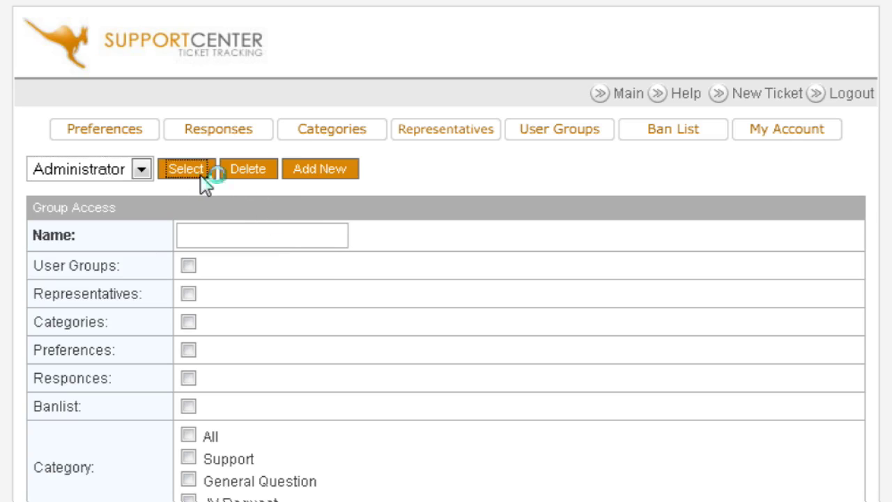
scroll(495, 236, "down", 3)
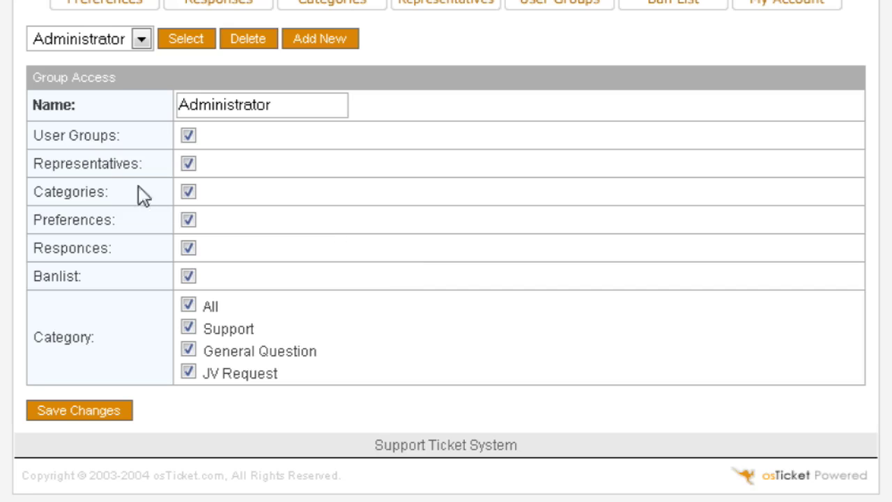
scroll(365, 257, "up", 3)
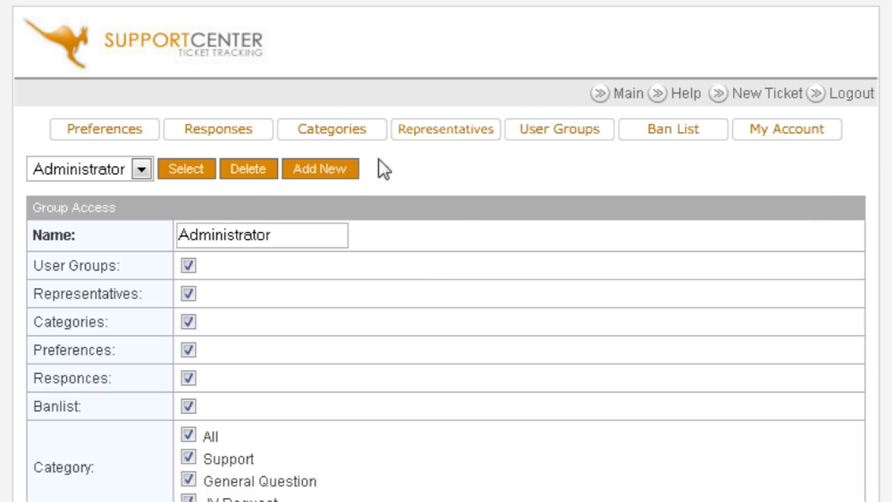
left_click(481, 136)
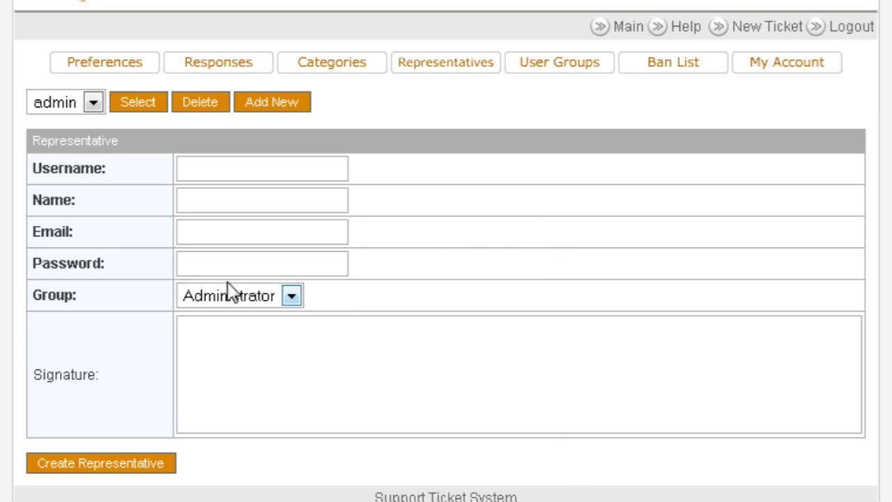
- Leave the representative group as Administrator and bring up the blank New Ticket form
left_click(292, 296)
left_click(292, 298)
left_click(432, 264)
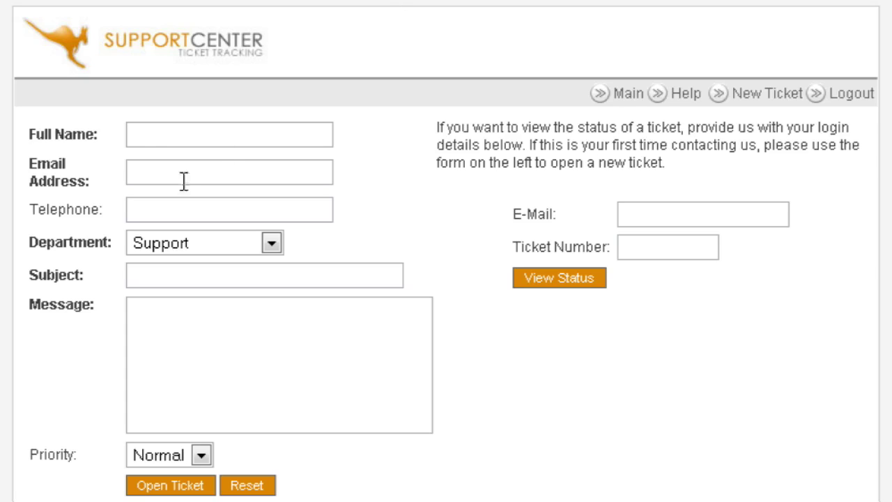
- Fill in the customer's full name and e-mail address, and set the department to General Question
left_click(153, 135)
type("Joe")
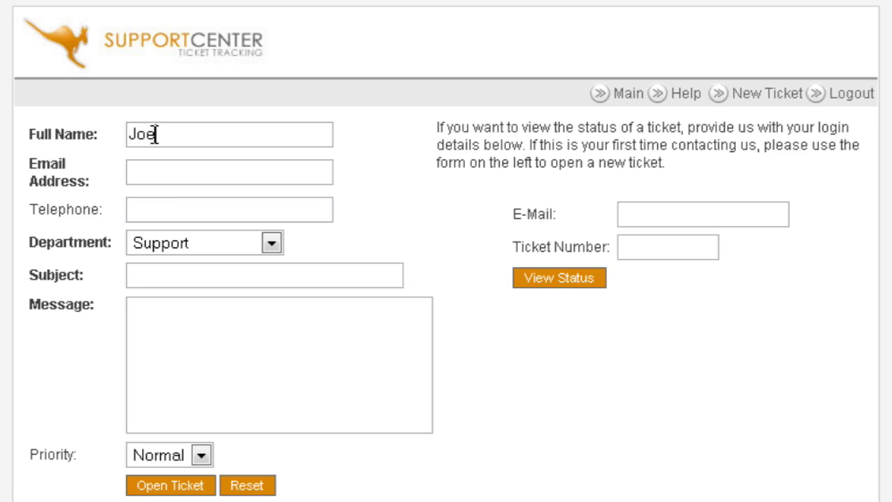
key("Tab")
type("joe@")
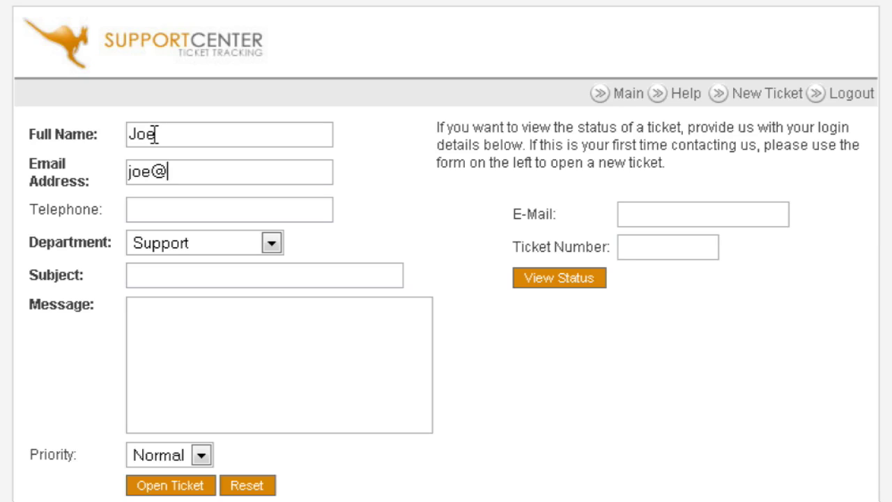
type("joe.com")
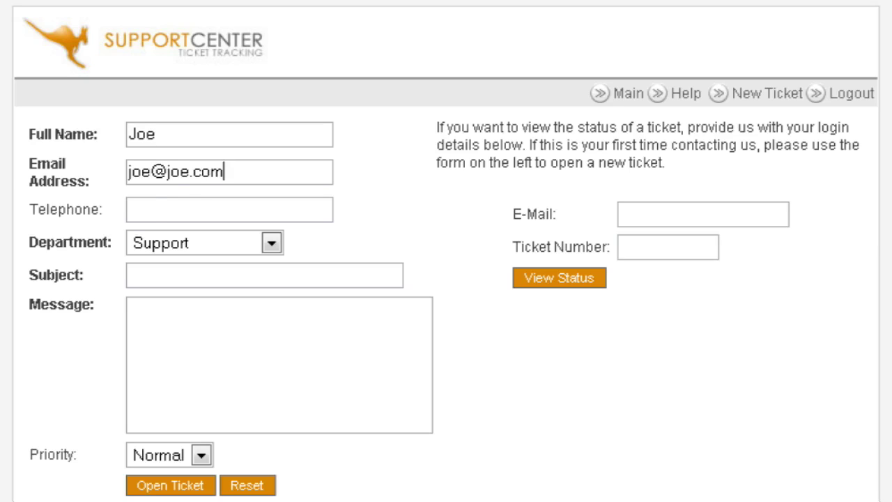
left_click(152, 208)
left_click(270, 245)
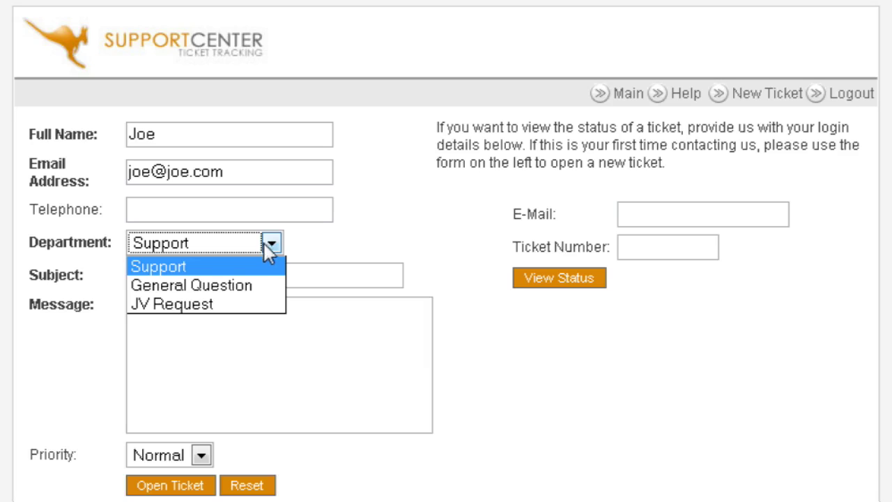
left_click(252, 283)
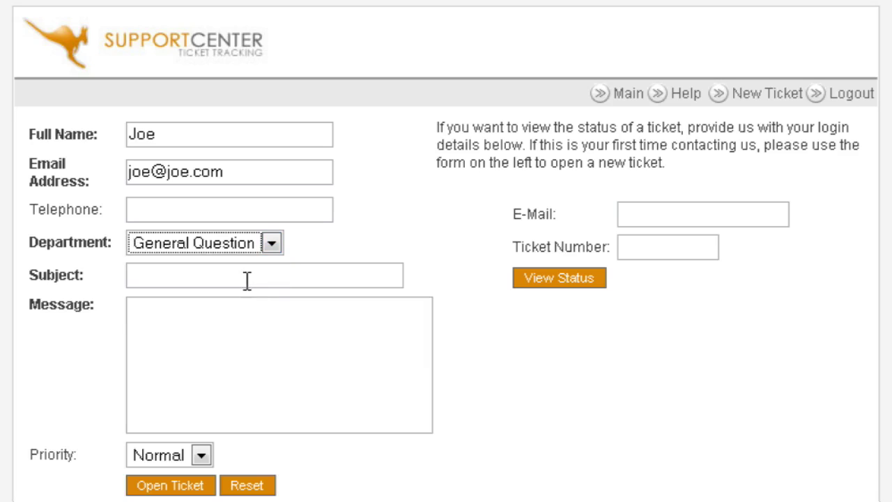
- Enter 'Subject' as the ticket subject and 'message' as the ticket message
left_click(155, 273)
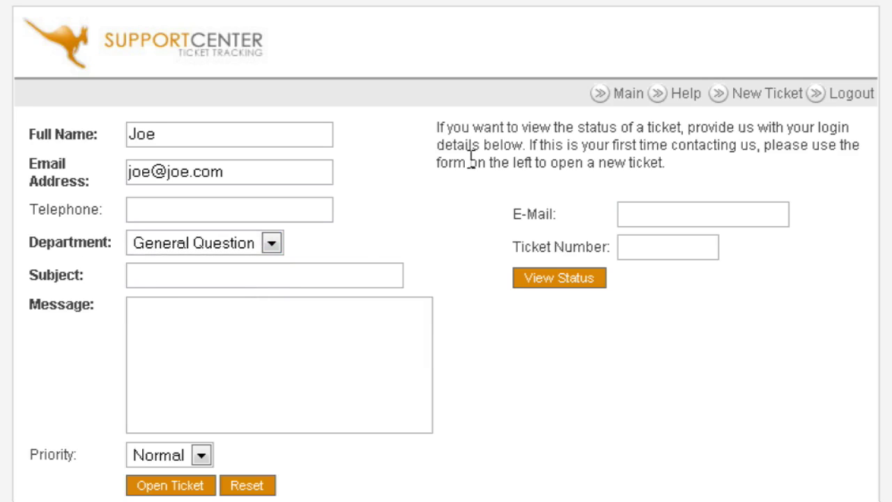
type("S")
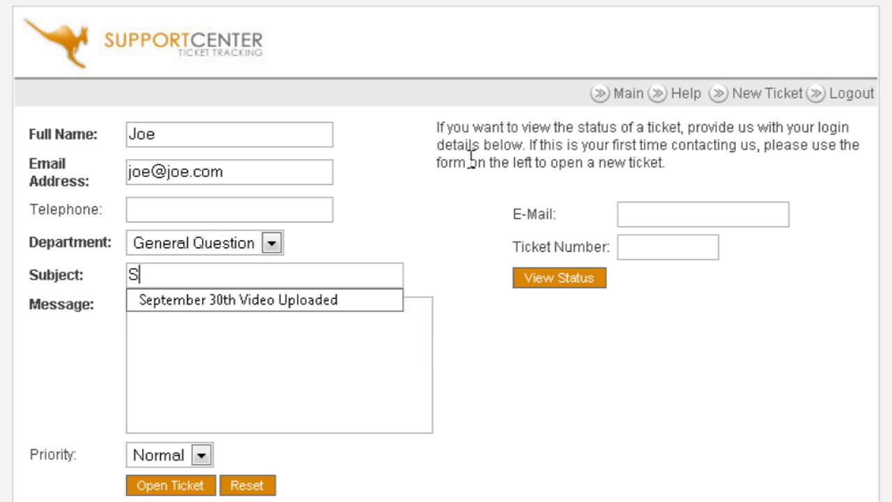
type("ubject")
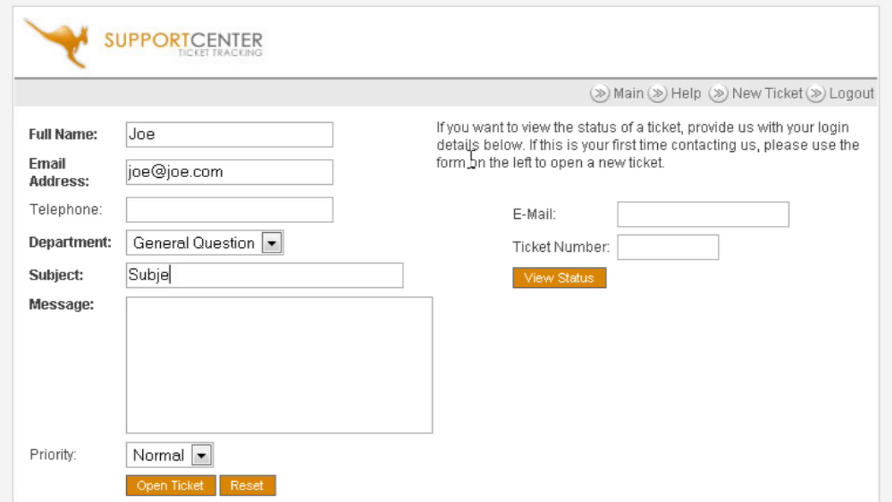
left_click(170, 317)
type("message")
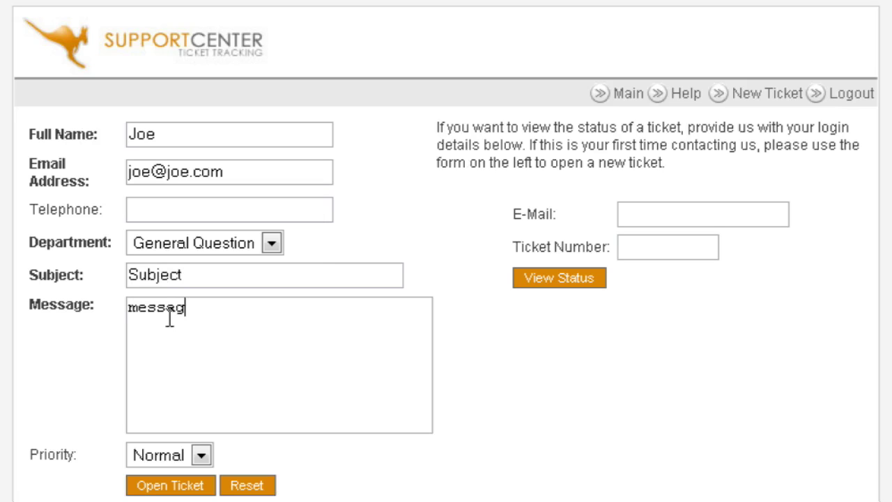
scroll(175, 307, "down", 3)
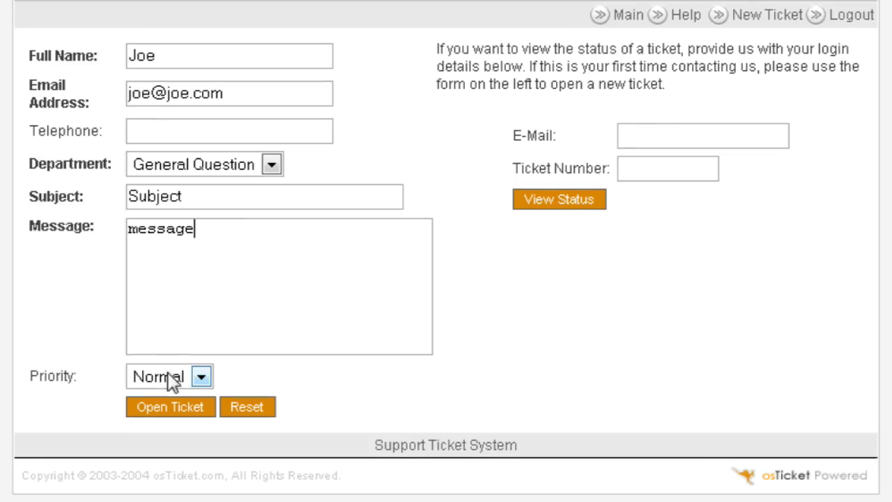
scroll(174, 356, "up", 3)
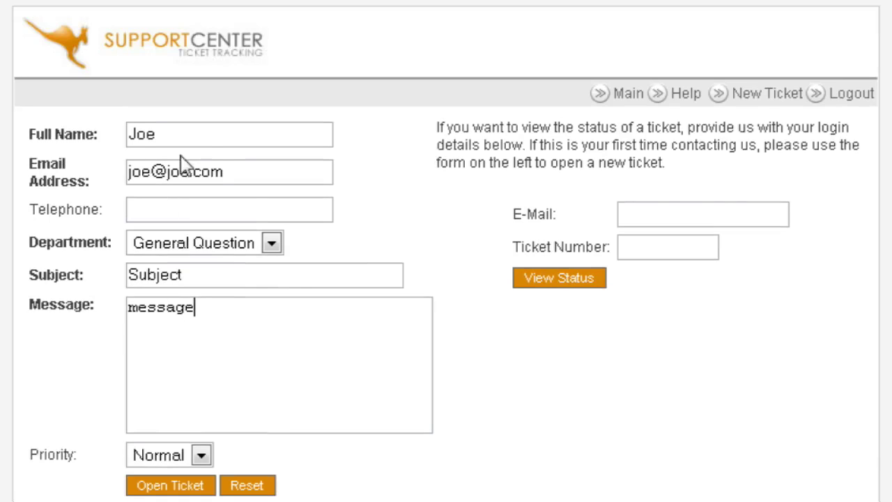
- Replace the e-mail address with a different suggested address from autocomplete
left_click_drag(222, 171, 119, 170)
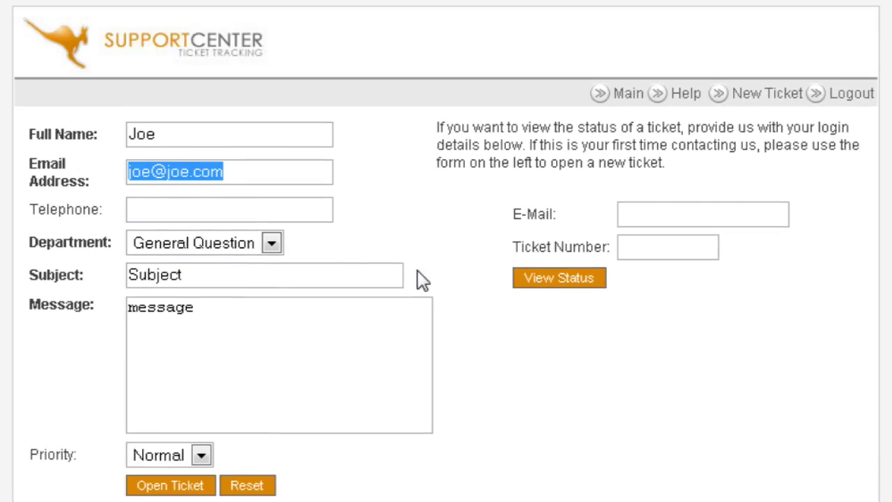
type("tbn")
key("Down")
key("Return")
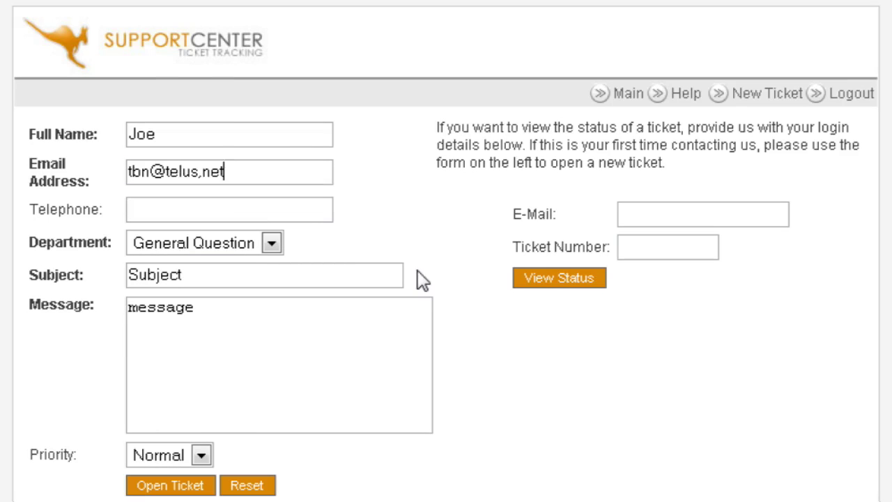
scroll(309, 279, "down", 3)
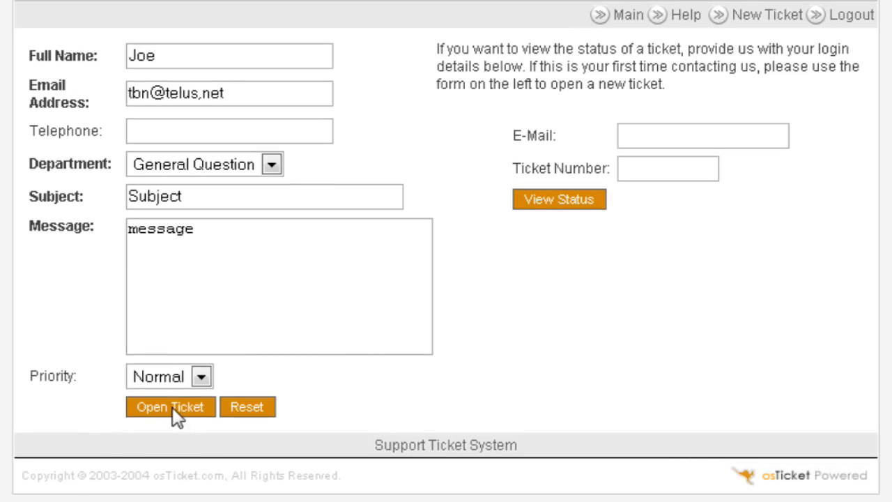
- Keep the priority at Normal and submit the new ticket
left_click(202, 377)
left_click(202, 377)
left_click(170, 412)
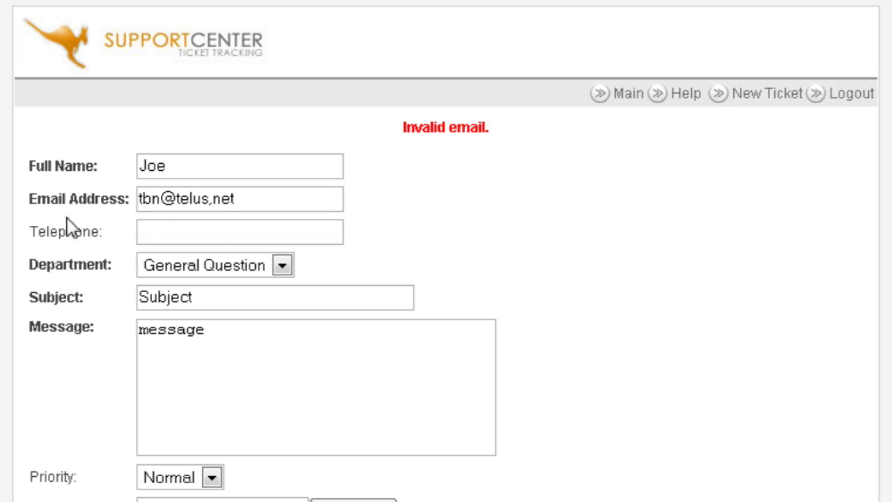
- Replace the comma in the e-mail address with a dot, resubmit, and view the ticket status
left_click(269, 210)
key("Left")
key("Left")
key("Left")
key("BackSpace")
type(".")
scroll(405, 265, "down", 3)
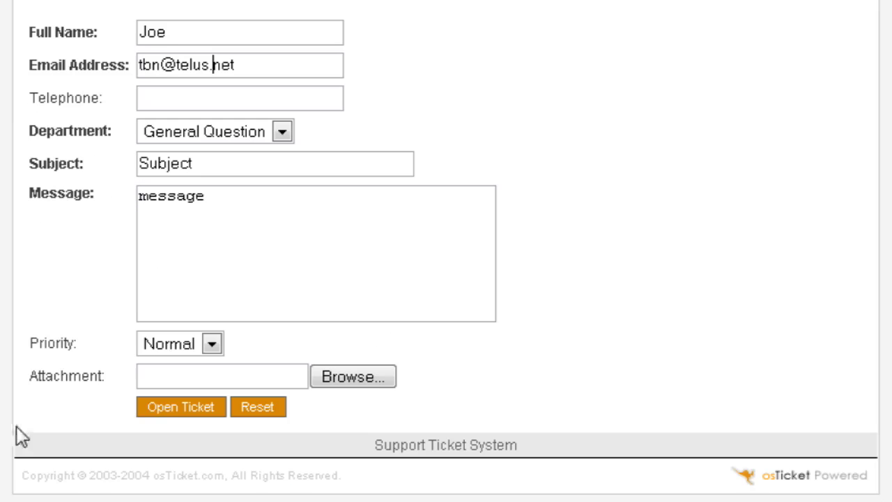
left_click(158, 406)
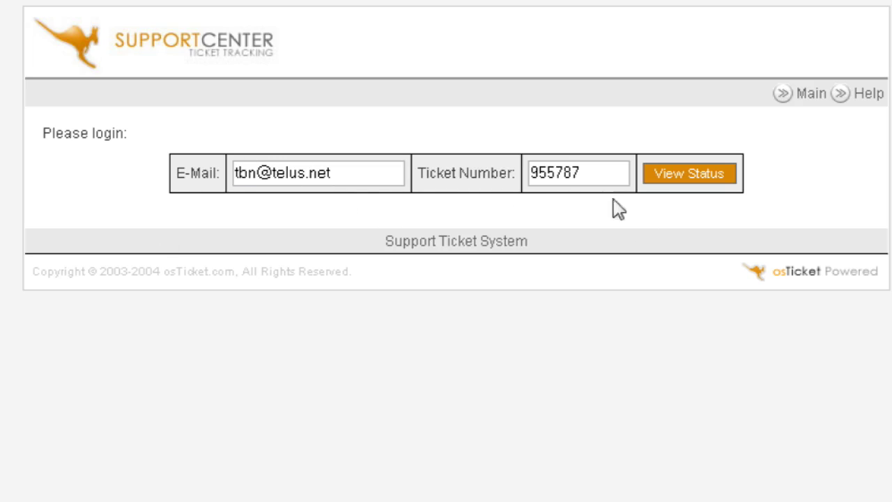
left_click(691, 174)
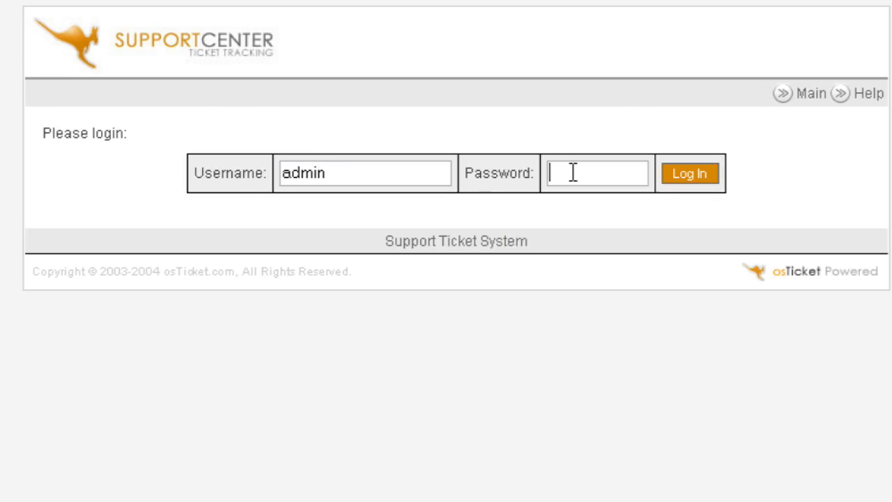
- Log in with the admin password and decline Firefox's offer to save it
type("*******")
type("*")
left_click(704, 175)
left_click(597, 191)
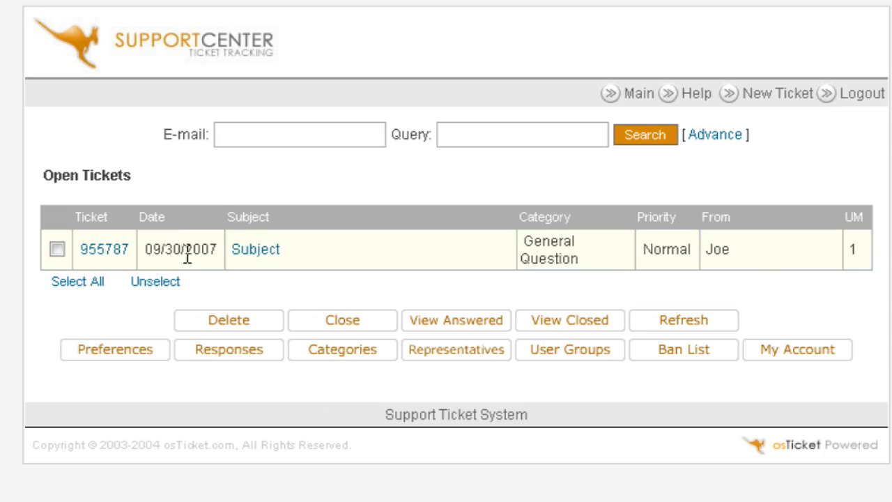
- Open the General Question test ticket and review its message and reply form
left_click(264, 258)
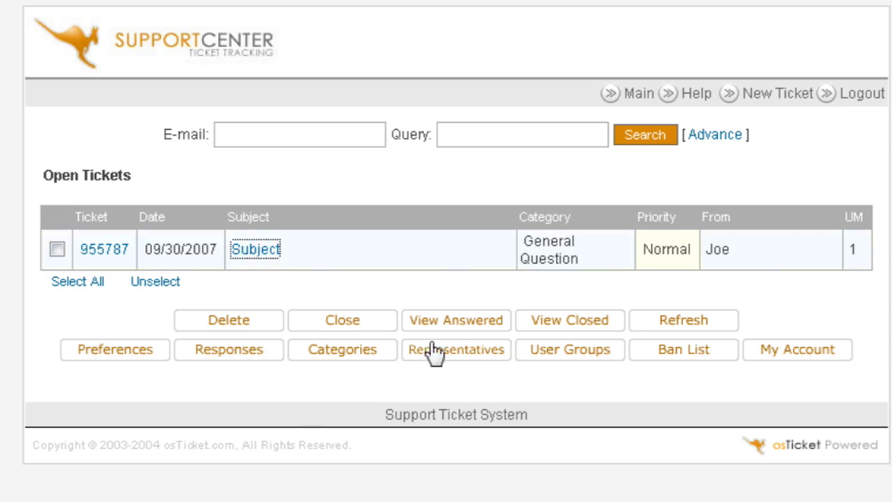
scroll(458, 299, "down", 5)
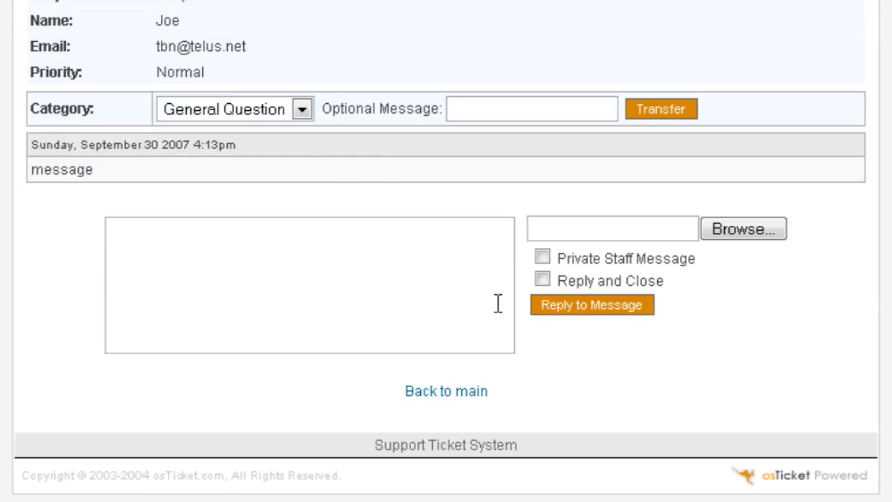
scroll(492, 293, "up", 5)
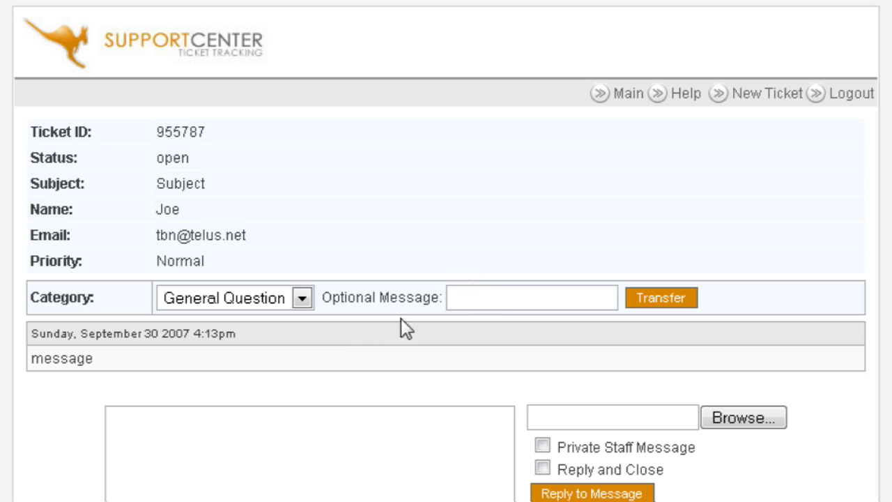
scroll(464, 223, "down", 3)
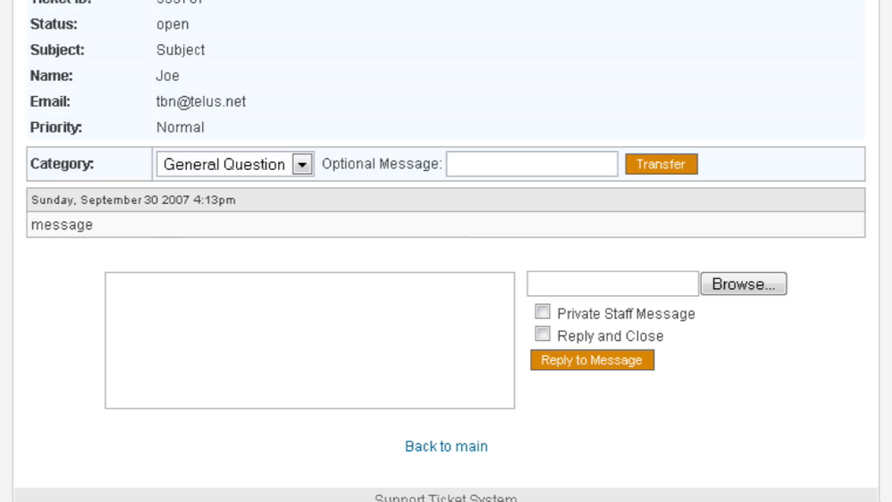
scroll(246, 197, "down", 2)
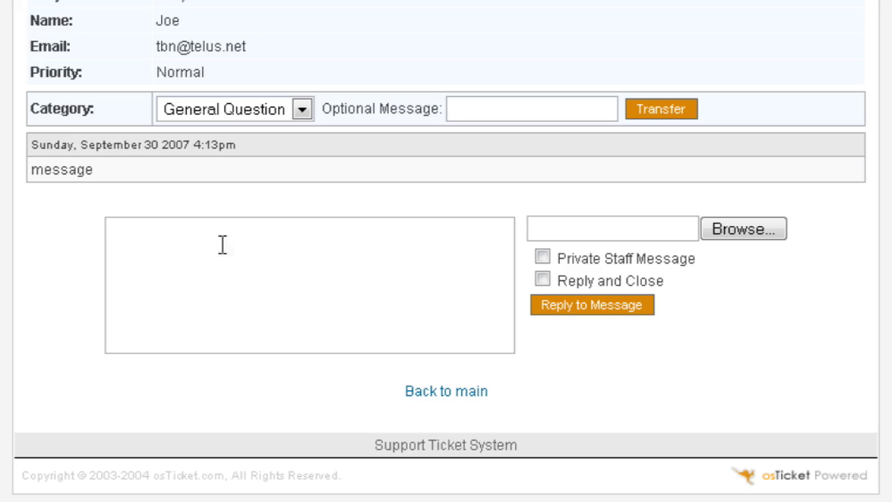
- Send the reply 'Closed' with Reply and Close ticked, closing the ticket
left_click(161, 232)
type("ed")
left_click(543, 280)
scroll(71, 127, "up", 1)
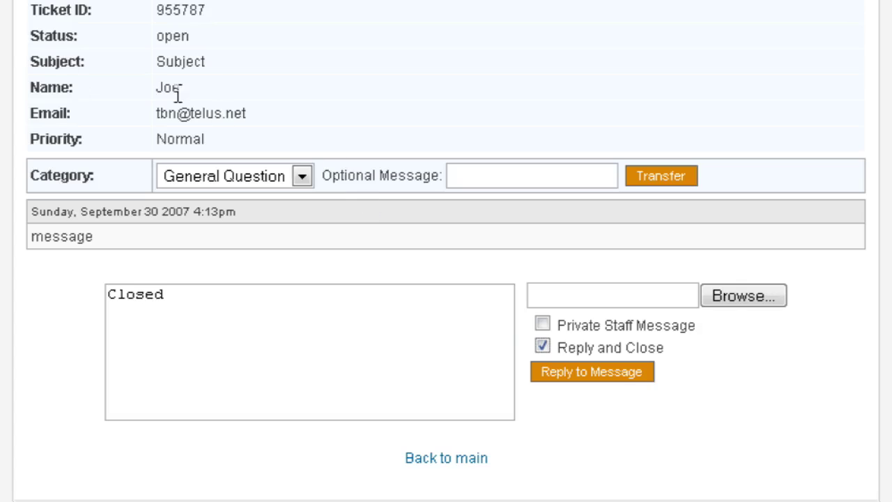
scroll(292, 149, "up", 1)
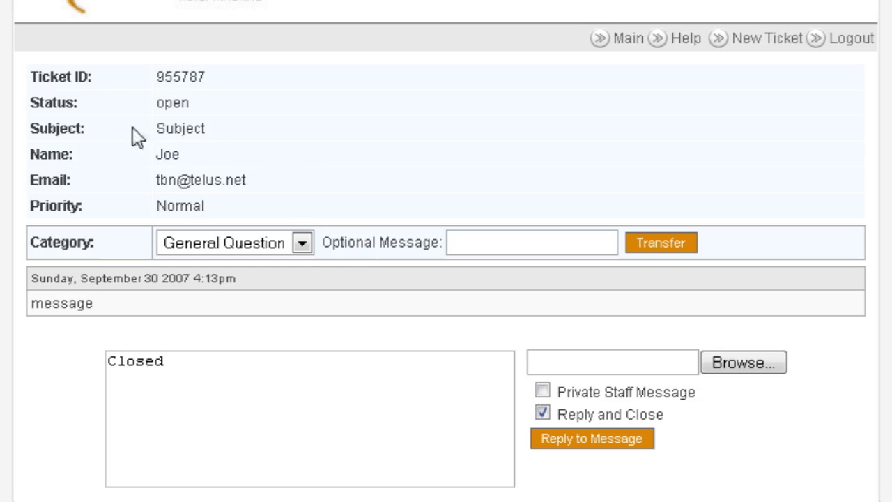
scroll(200, 228, "down", 2)
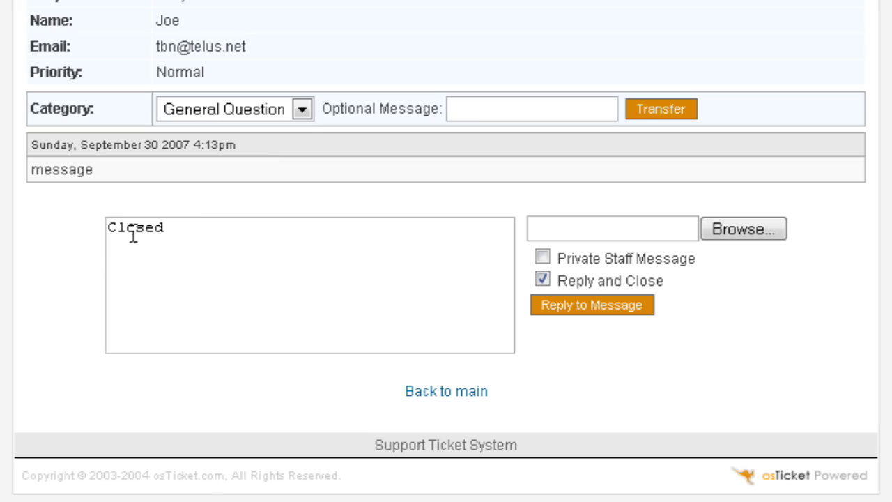
left_click(604, 308)
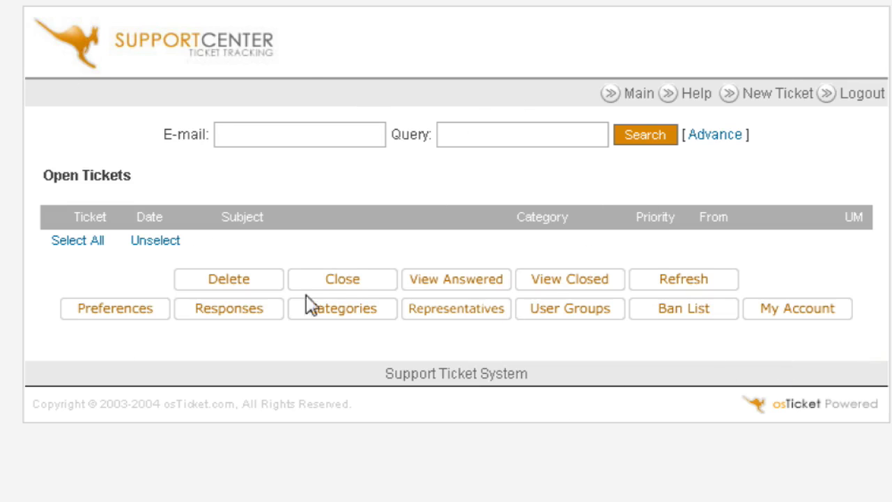
- From the Closed Tickets list, open the test ticket to check its closed status and reply
left_click(566, 280)
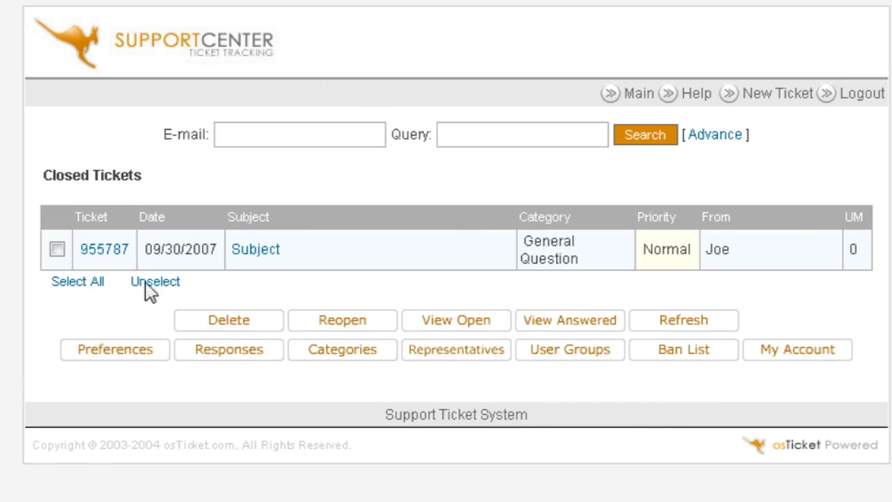
left_click(256, 249)
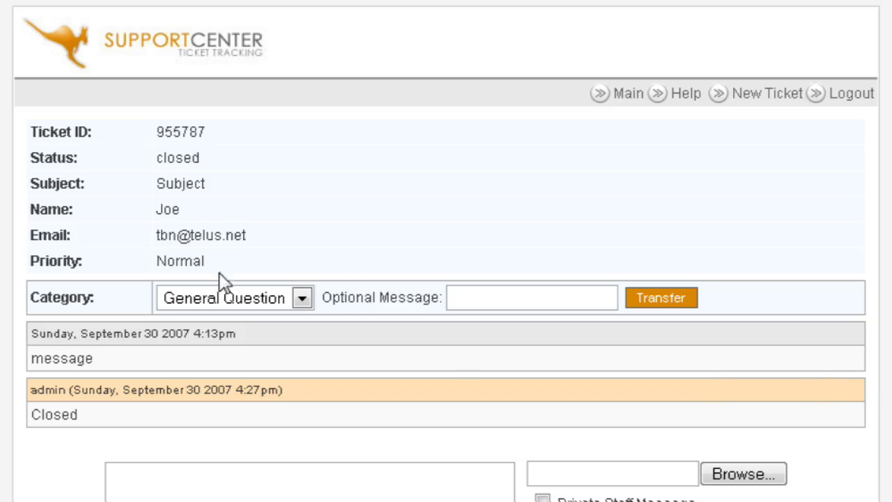
scroll(441, 275, "down", 5)
scroll(446, 277, "up", 5)
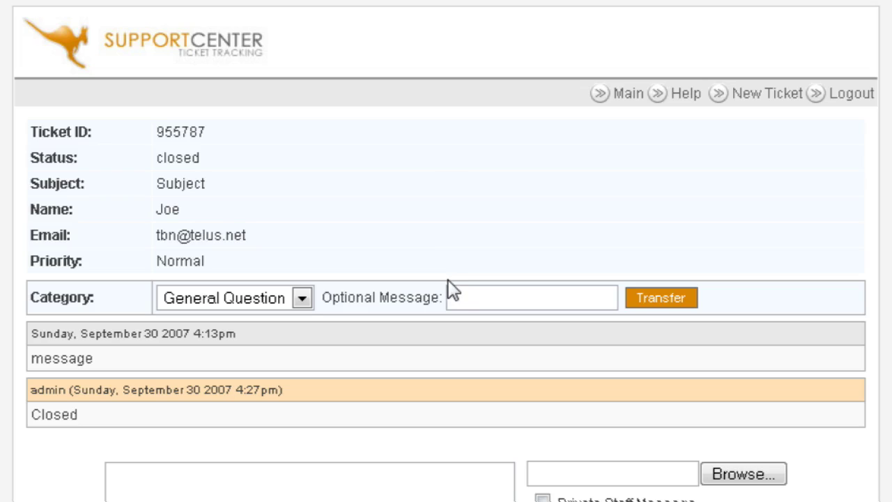